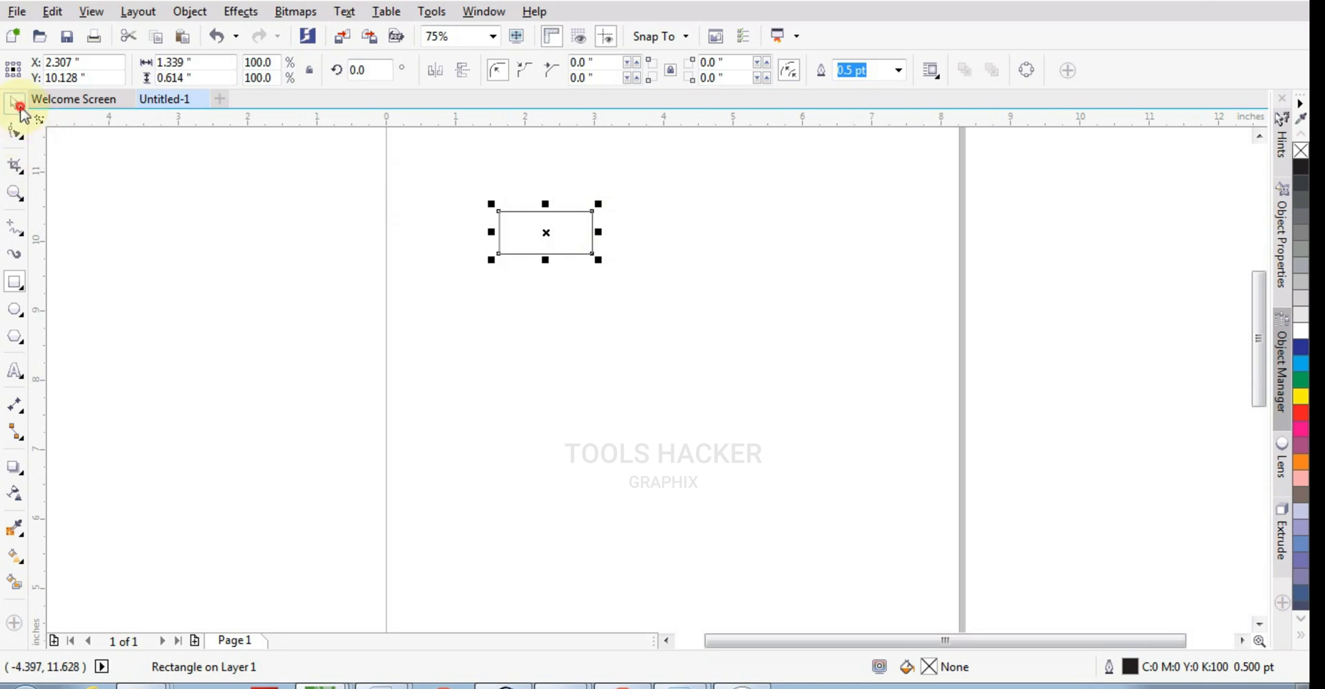
Step: Copy the rectangle to the side and repeat the duplication to make an evenly spaced row of four near the page top
left_click_drag(551, 234, 602, 200)
right_click(602, 201)
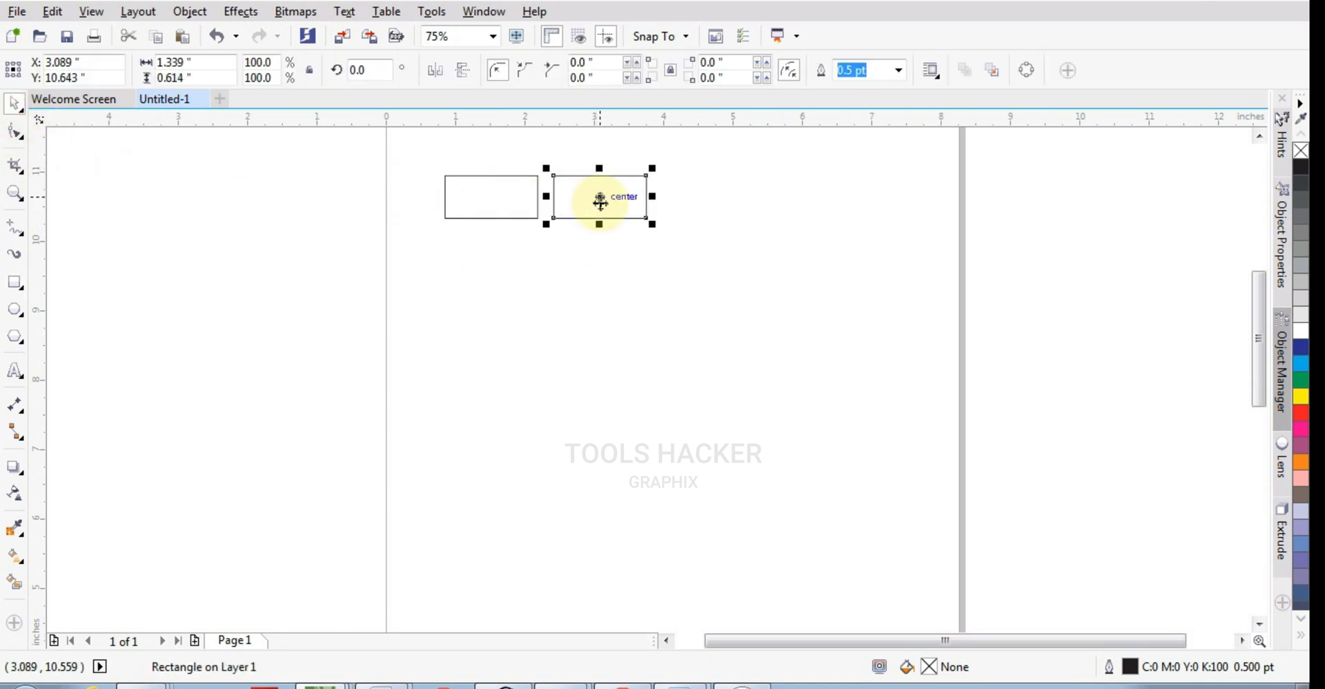
key("ctrl+r")
key("ctrl+r")
Step: Fill the four rectangles in order with cyan, magenta, yellow and black
left_click(494, 204)
left_click(1301, 364)
left_click(588, 219)
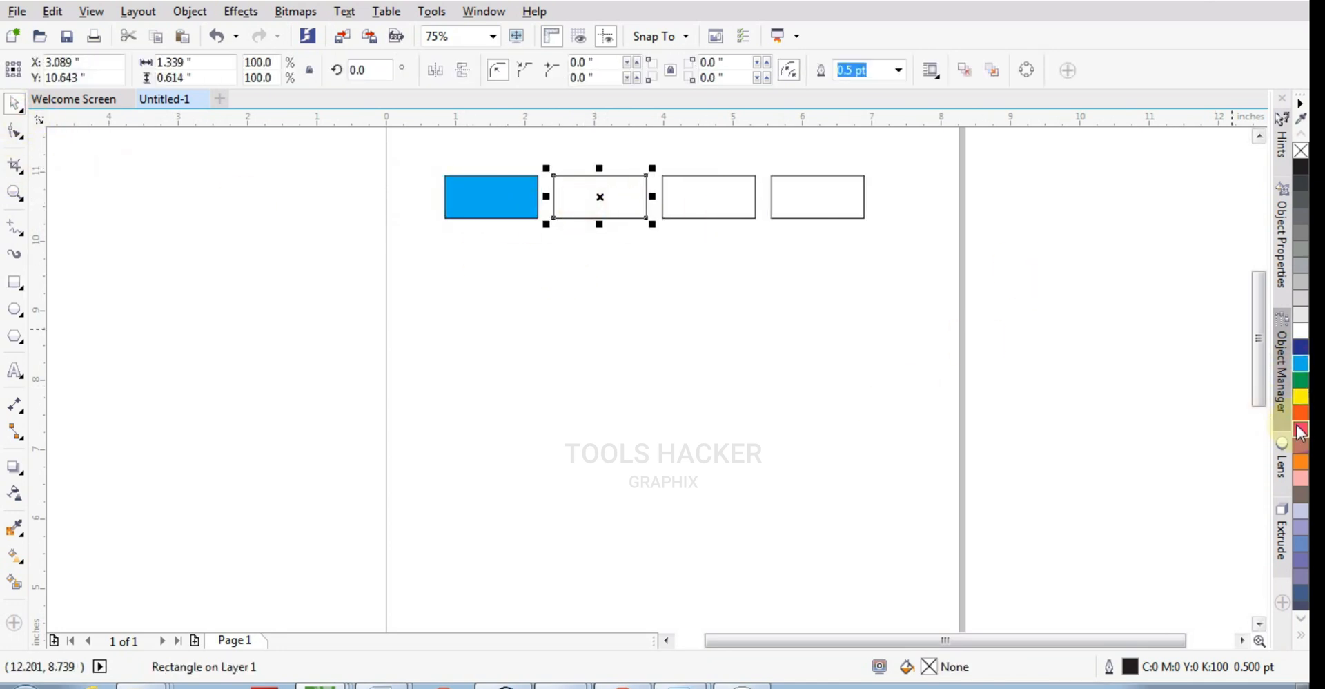
left_click(1301, 428)
left_click(732, 210)
left_click(1301, 396)
left_click(842, 217)
left_click(1301, 187)
left_click(976, 305)
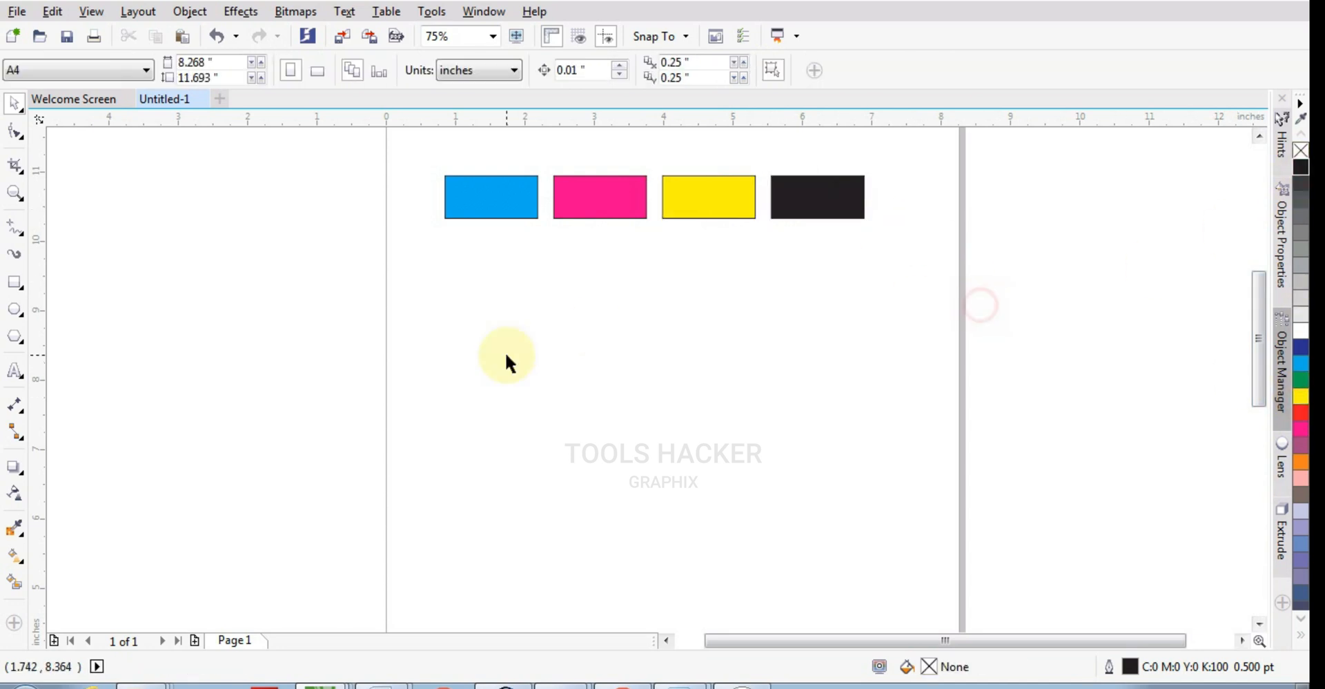
Step: Add the text label "C" above the cyan rectangle and centre it horizontally on that rectangle
left_click(23, 375)
left_click(450, 216)
type("d")
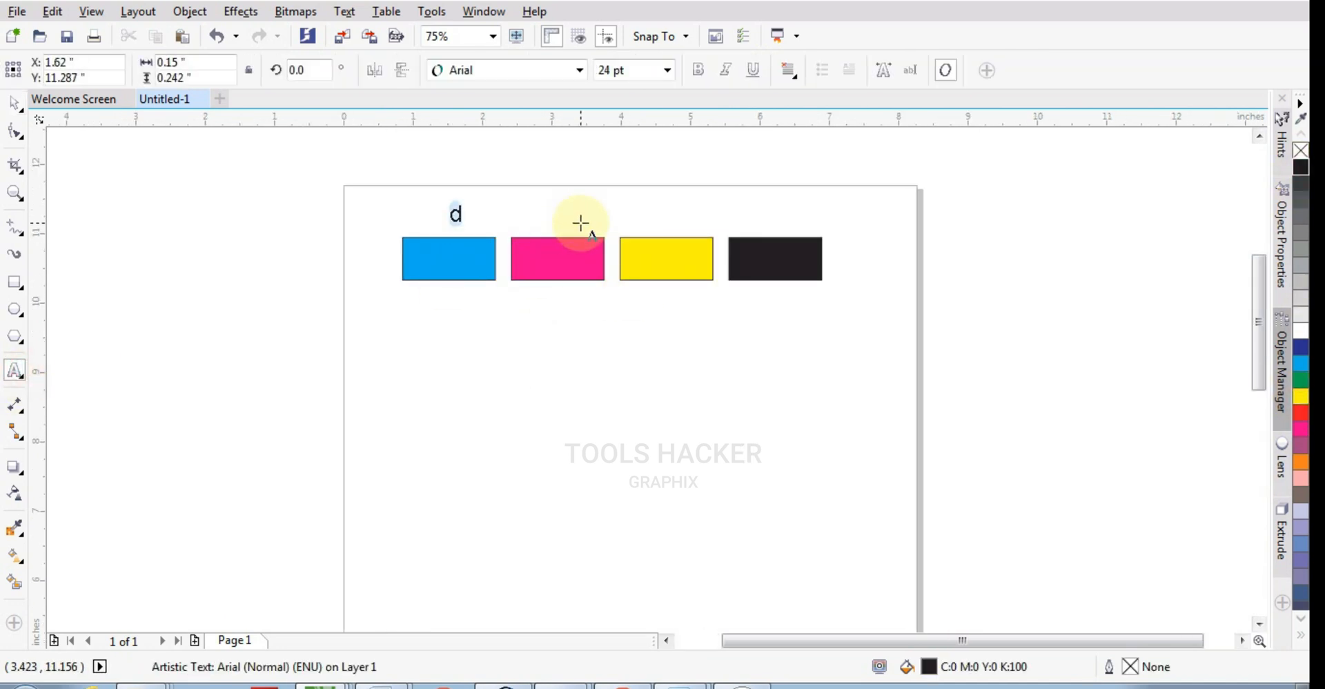
key("ctrl+space")
left_click(444, 266, "shift")
key("c")
left_click(443, 266, "shift")
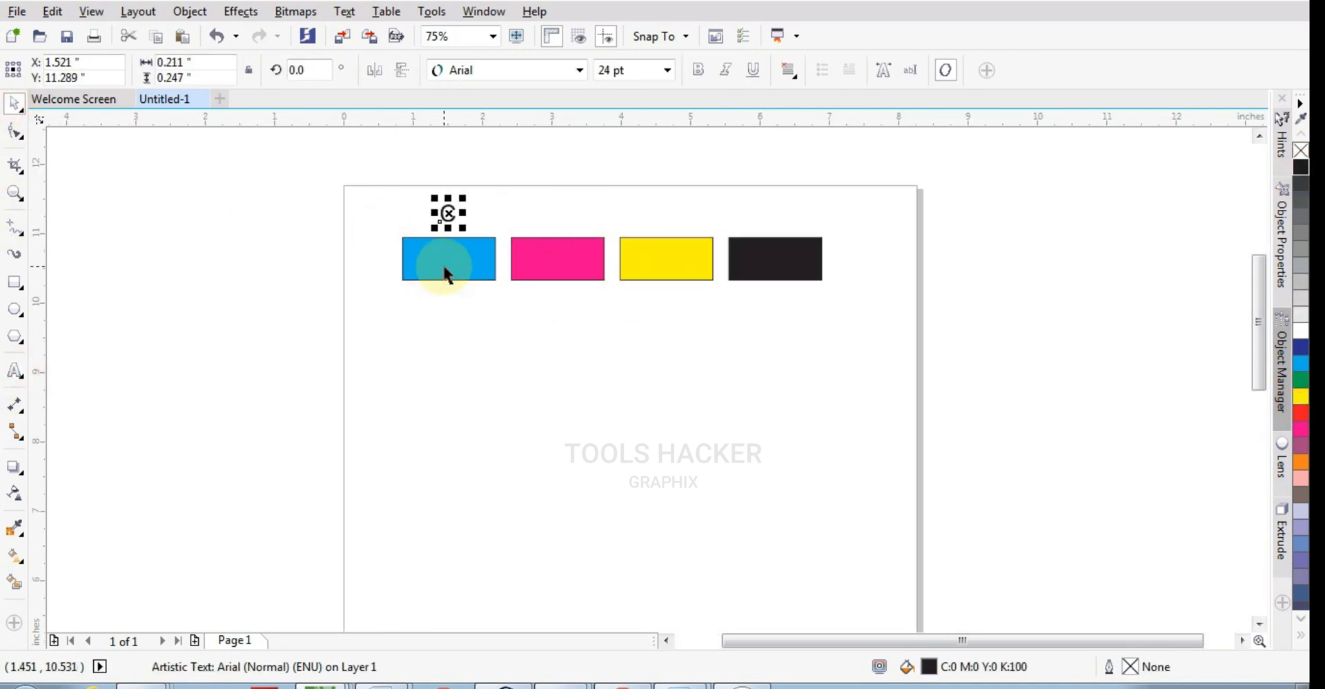
Step: Duplicate the "C" label, centre the copy above the magenta rectangle and change its text to "M"
key("plus")
left_click(573, 246, "shift")
key("c")
left_click(553, 263, "shift")
left_click(23, 371)
key("ctrl+a")
type("M")
key("ctrl+space")
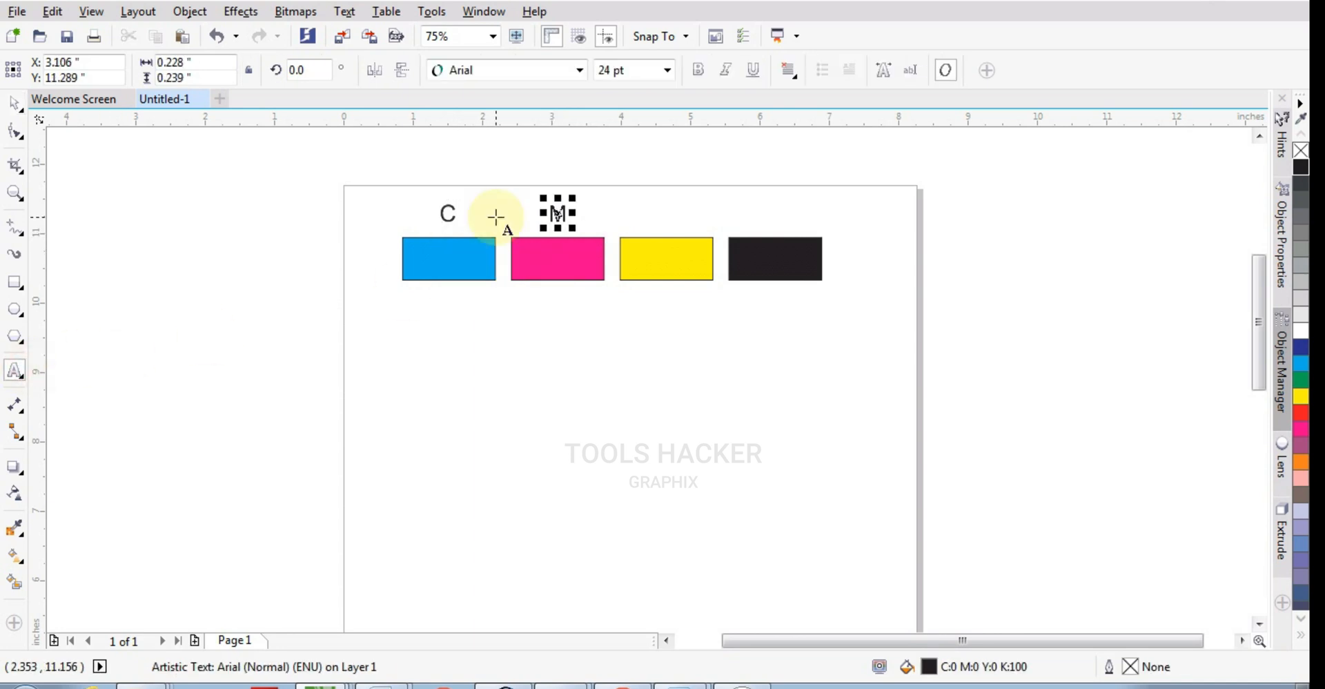
Step: Duplicate the "M" label, centre the copy above the yellow rectangle and change its text to "Y"
left_click(13, 104)
key("plus")
left_click(652, 269, "shift")
key("c")
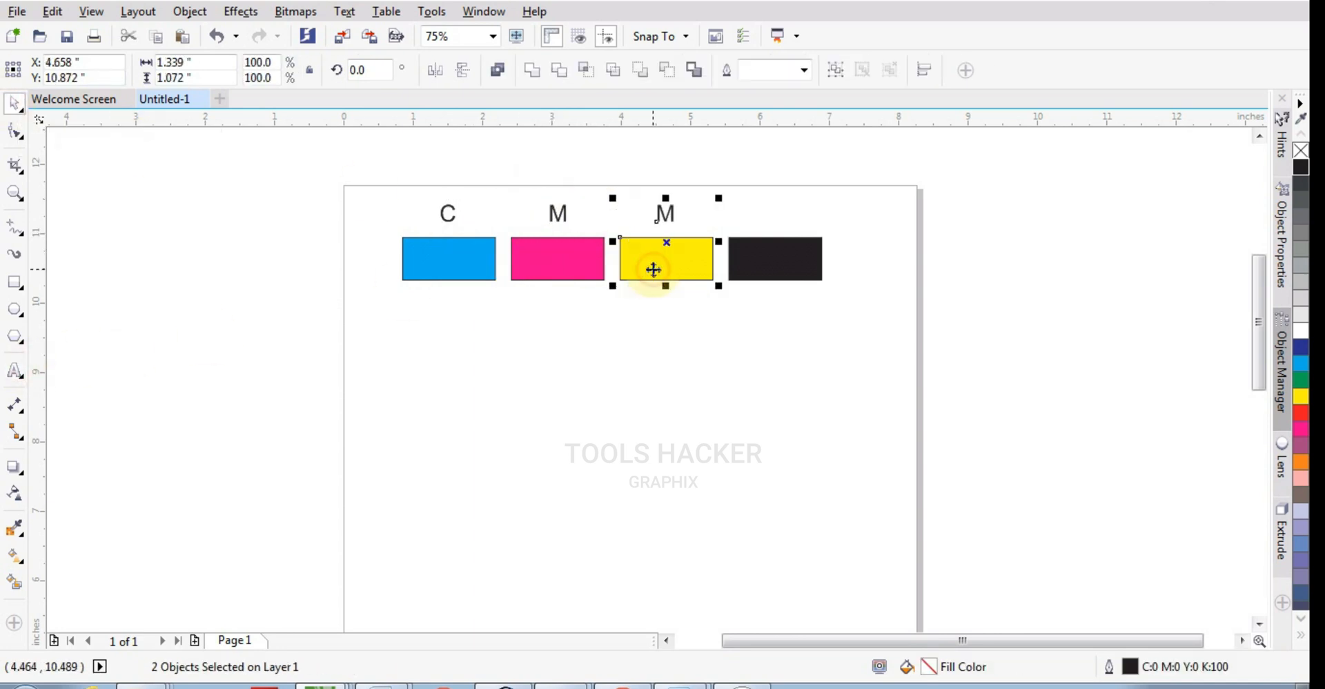
left_click(23, 371)
left_click(665, 214)
key("ctrl+a")
type("Y")
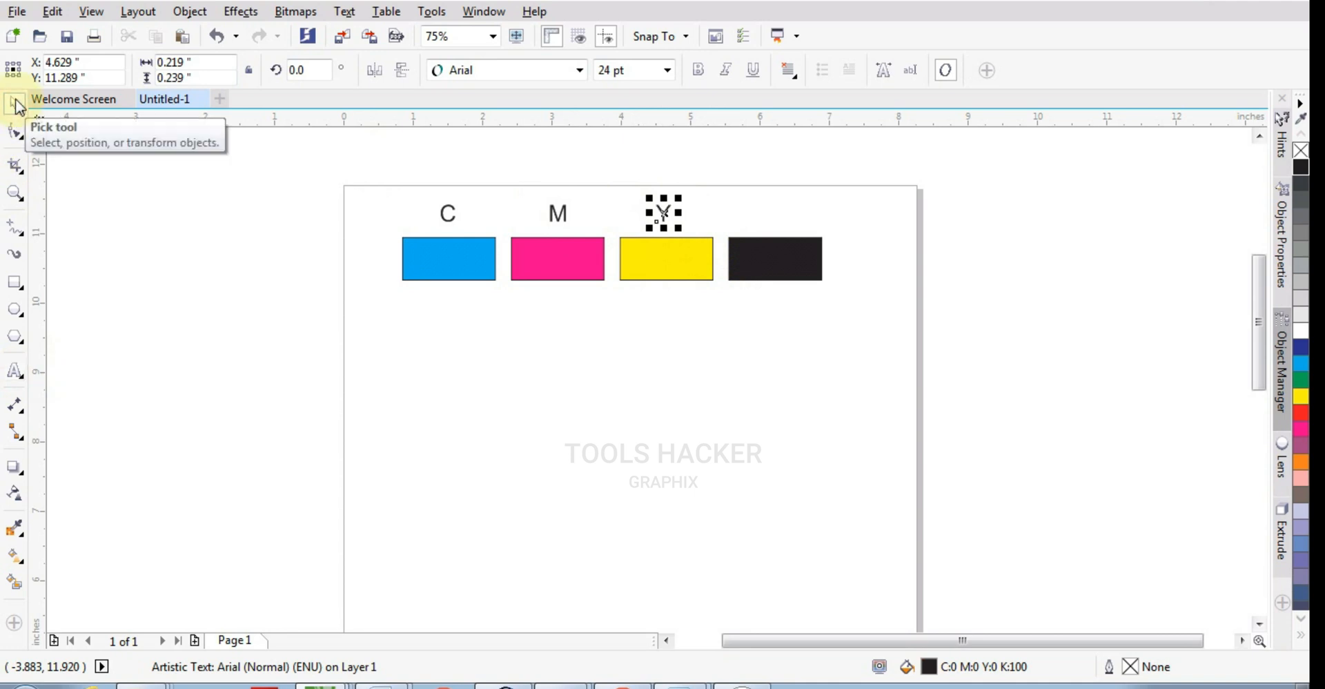
Step: Duplicate the "Y" label, centre the copy above the black rectangle and change its text to "K"
left_click(15, 103)
key("plus")
left_click(759, 260, "shift")
key("c")
left_click(14, 370)
left_click(773, 213)
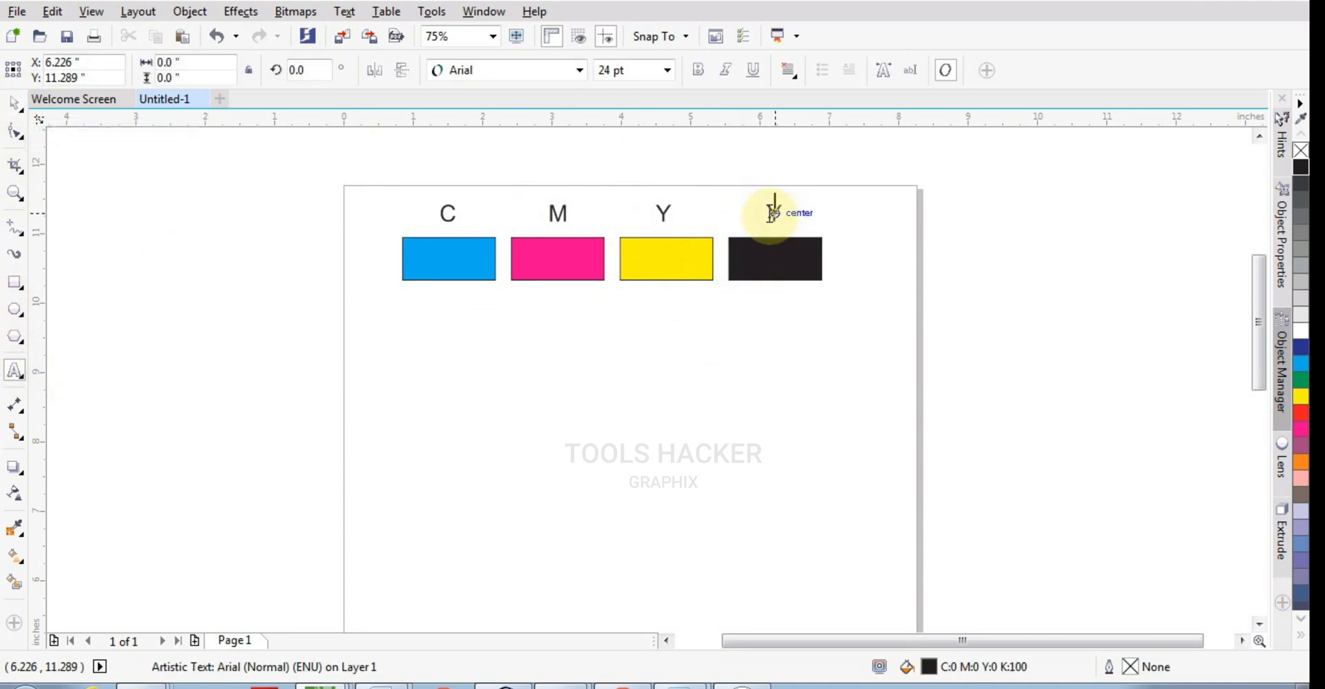
key("ctrl+a")
type("K")
left_click(14, 103)
left_click(195, 261)
Step: Draw a white-filled rectangle about 2.17 by 0.58 inches below the colour swatches and shift it slightly left
scroll(889, 360, "down", 1)
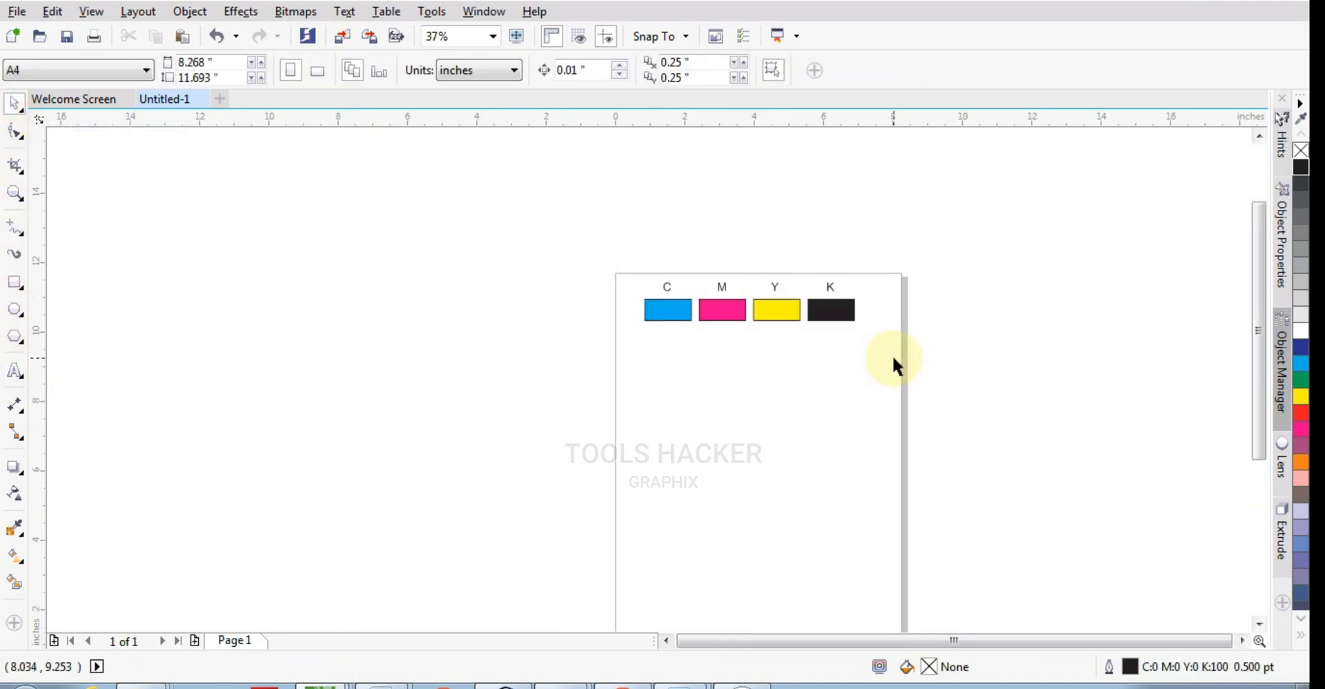
scroll(892, 355, "up", 1)
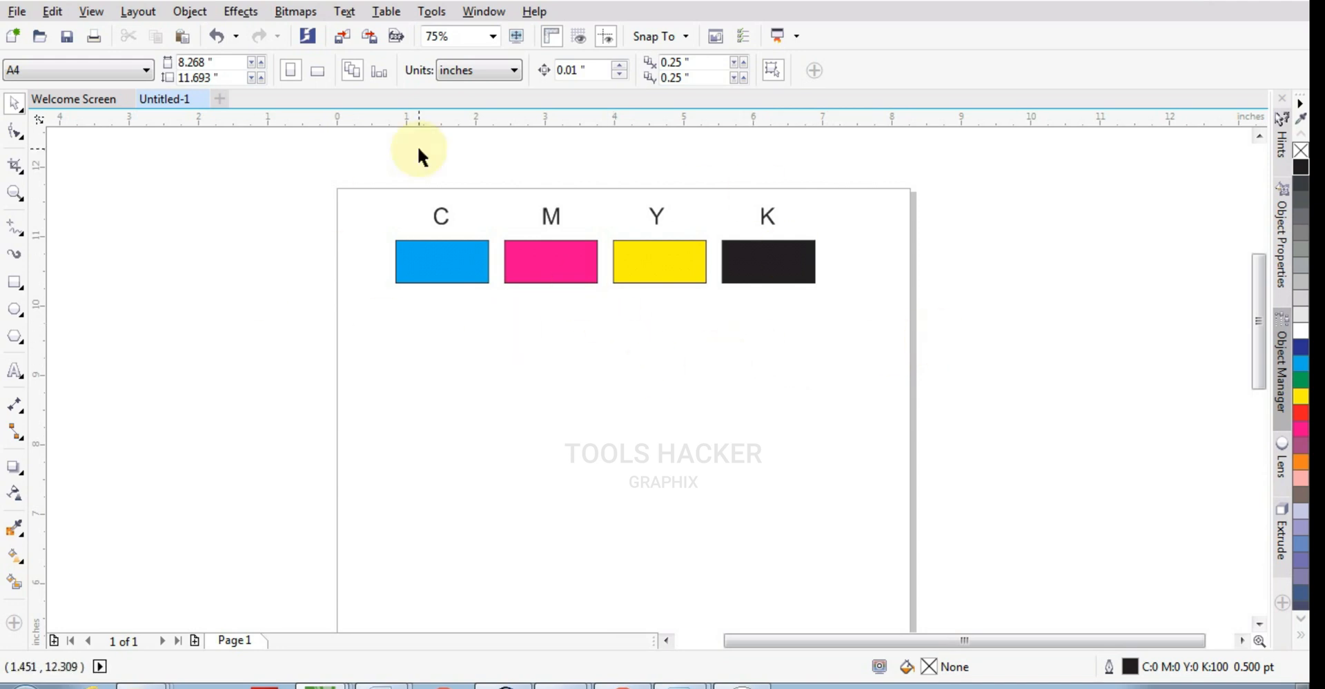
left_click(14, 283)
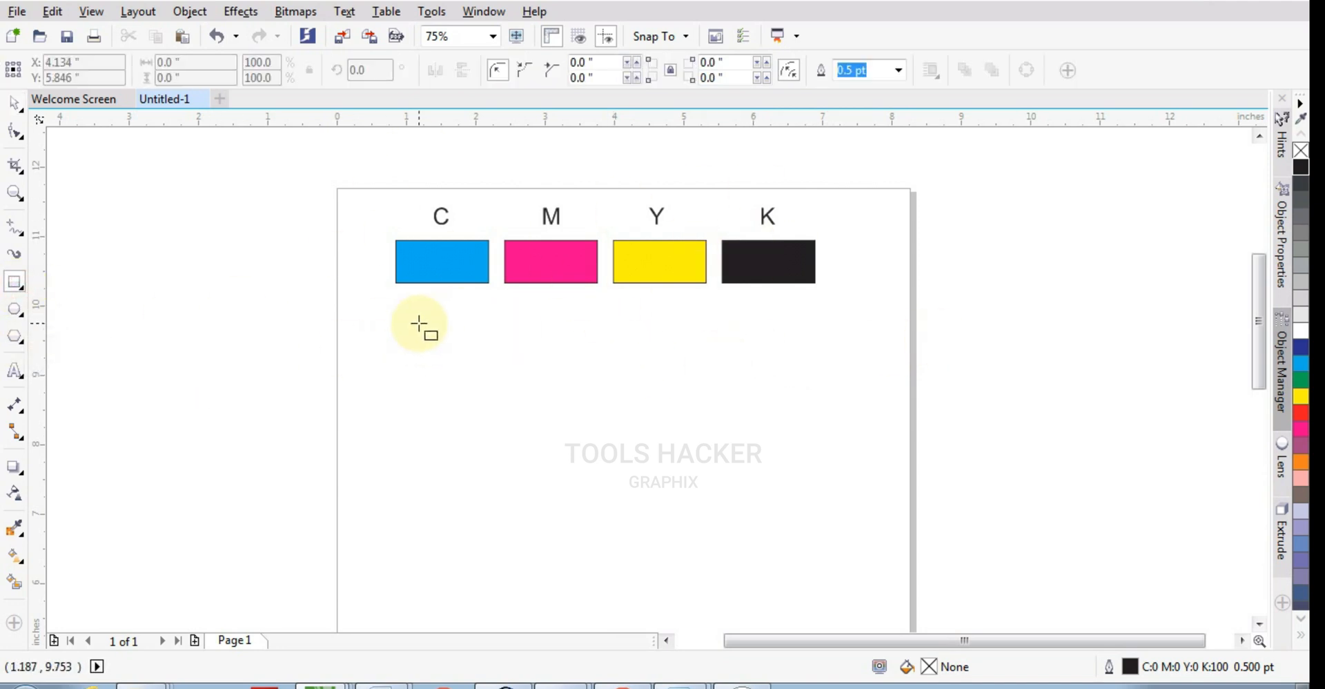
left_click_drag(419, 324, 570, 364)
left_click(14, 103)
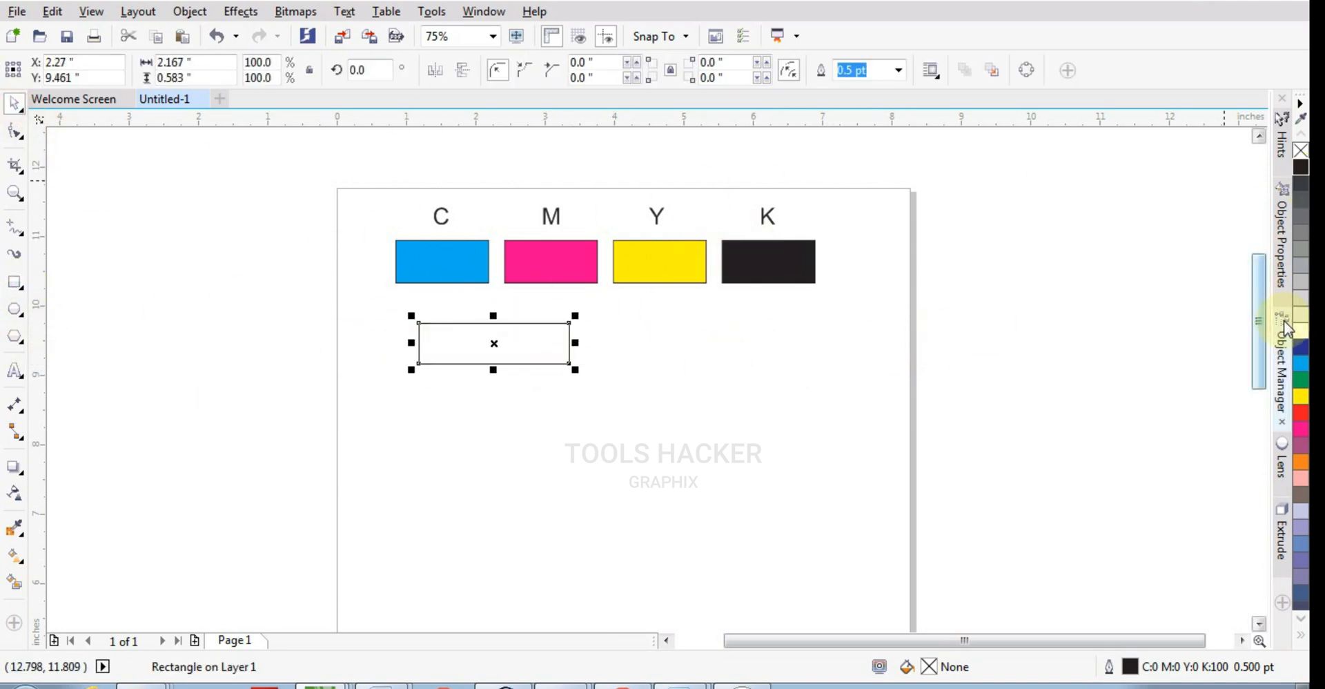
left_click(1300, 328)
left_click_drag(491, 343, 474, 342)
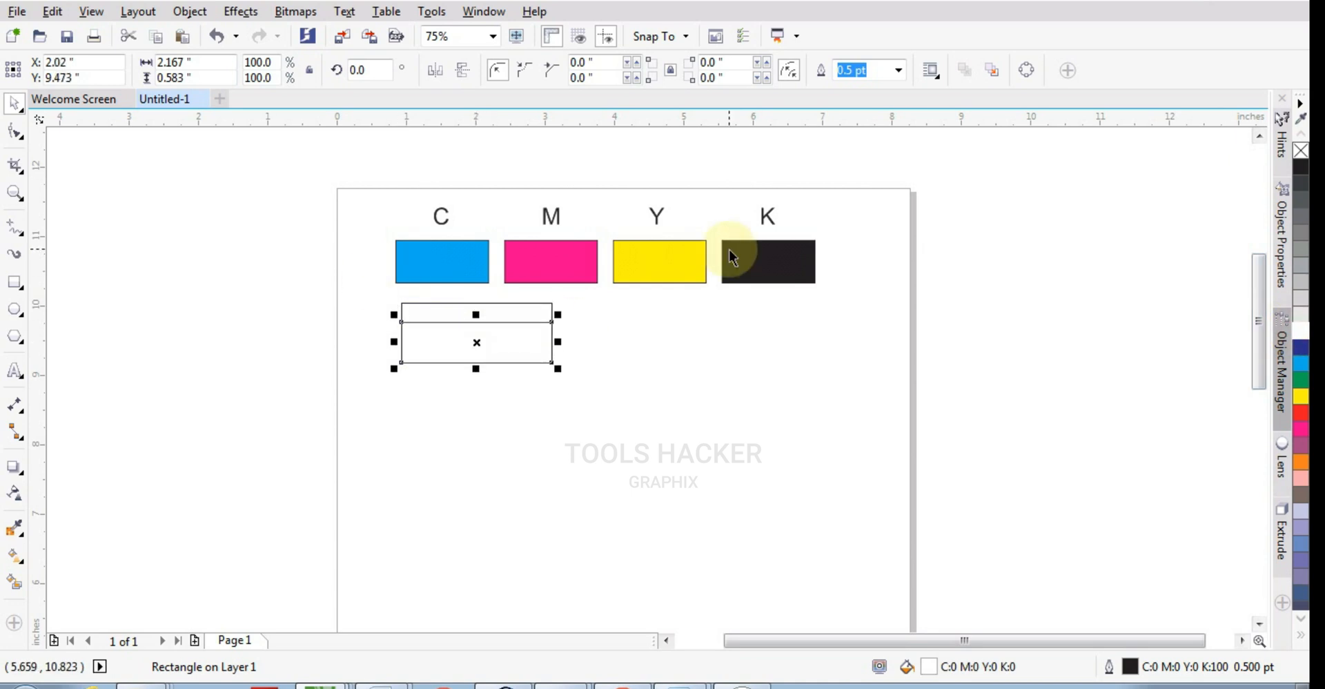
Step: Duplicate the white rectangle repeatedly downward to form an evenly spaced column of 15 reaching the page bottom
key("ctrl+d")
key("ctrl+d")
key("ctrl+d")
scroll(549, 216, "down", 1)
key("ctrl+d")
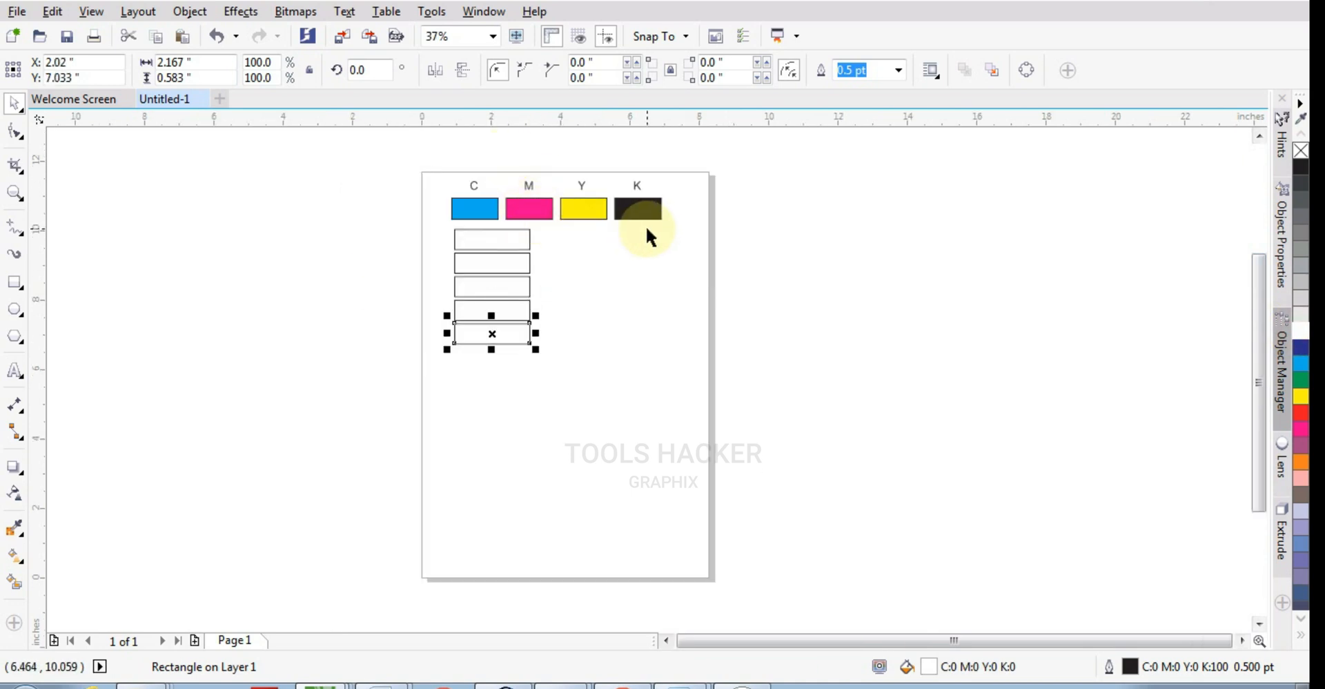
key("ctrl+d")
key("ctrl+d")
key("ctrl+d")
key("ctrl+d")
key("ctrl+d")
key("ctrl+d")
key("ctrl+d")
key("ctrl+d")
key("ctrl+d")
key("ctrl+d")
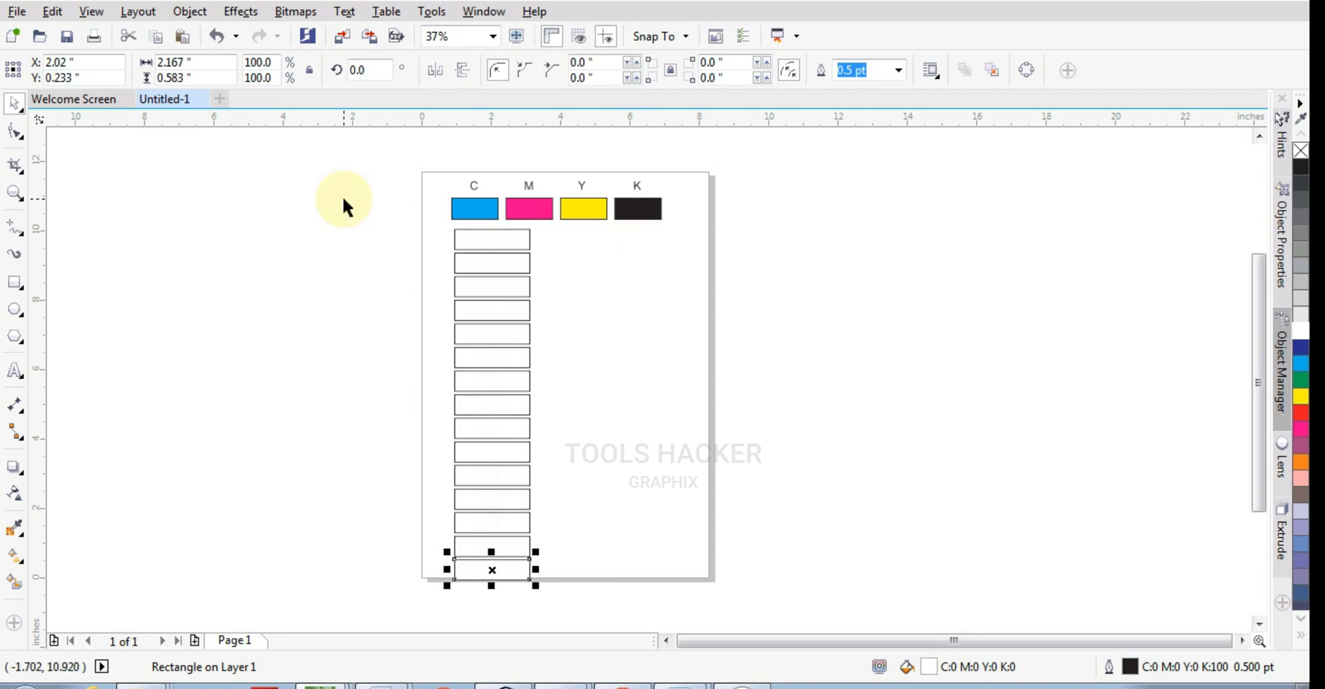
Step: Select the whole column of white rectangles and move it slightly up and to the right
left_click_drag(292, 201, 545, 613)
key("Up")
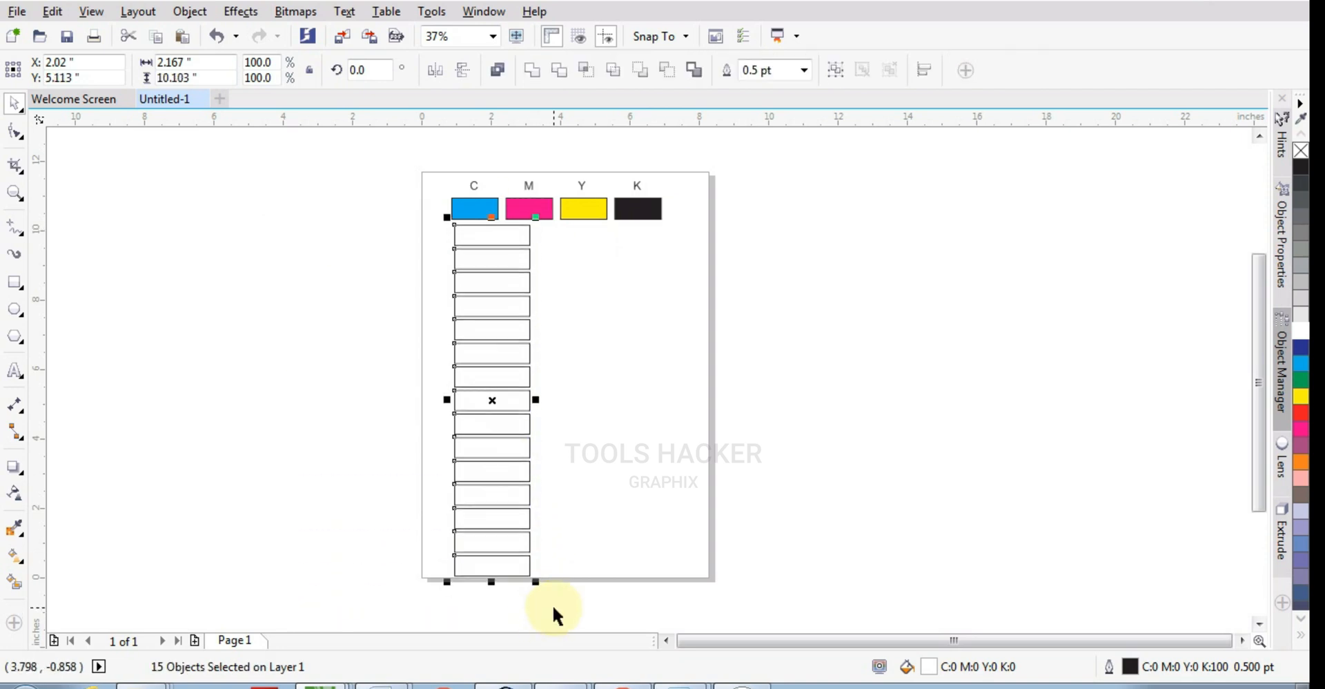
left_click_drag(377, 216, 555, 625)
left_click_drag(506, 269, 530, 270)
key("Escape")
Step: Add the text "D" to the left of the first white rectangle and move it closer to the page edge
scroll(483, 166, "up", 1)
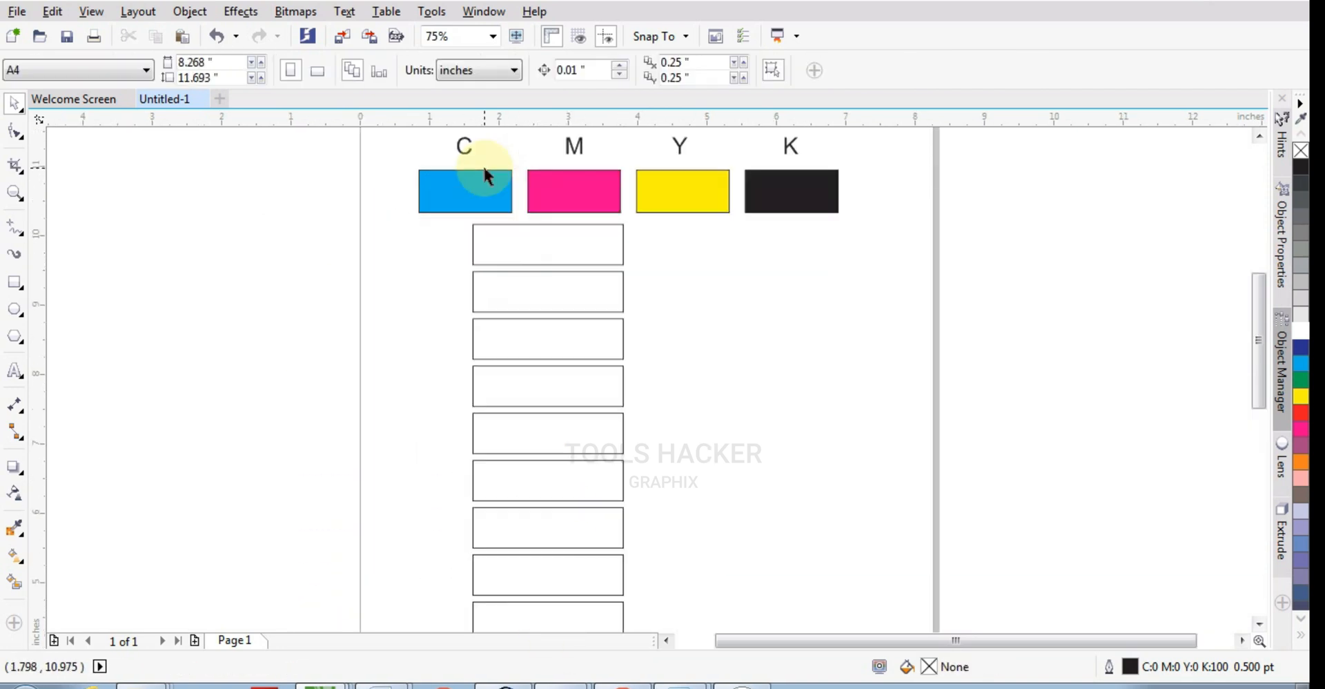
scroll(570, 174, "up", 1)
left_click(14, 372)
left_click(219, 323)
type("D")
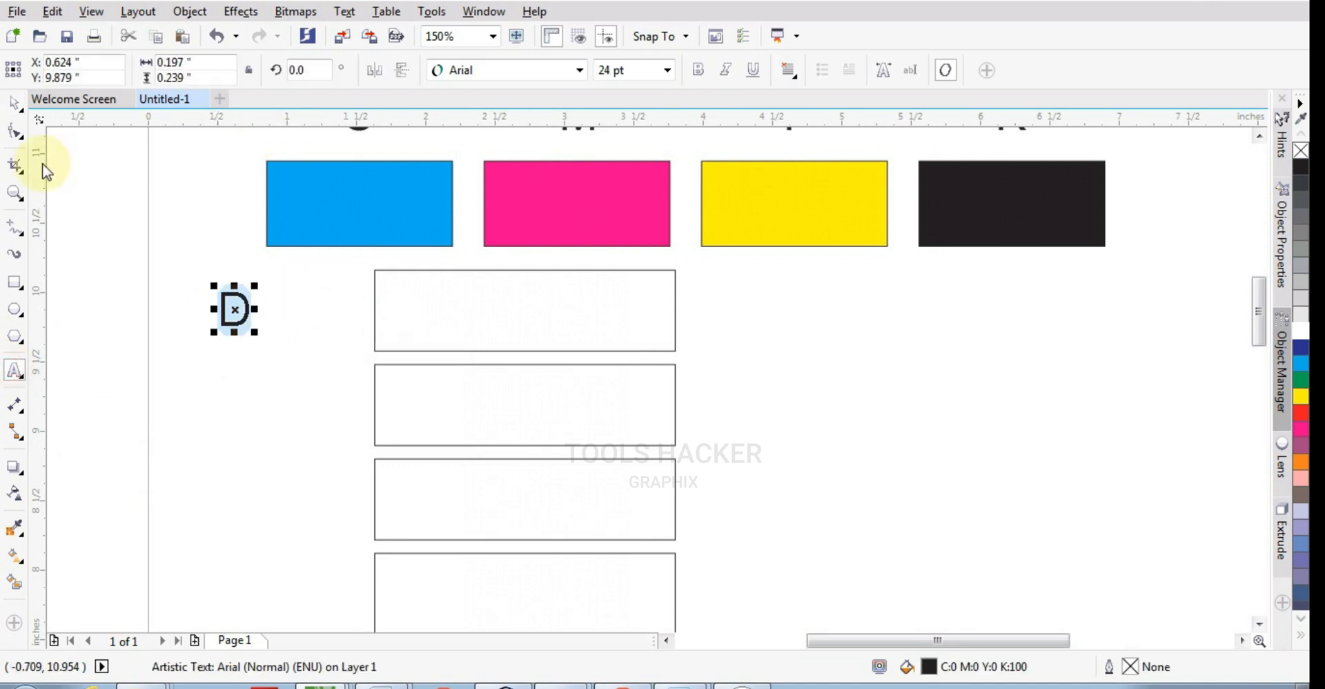
left_click(14, 104)
left_click(29, 136)
left_click(39, 131)
left_click(17, 105)
left_click_drag(247, 309, 221, 311)
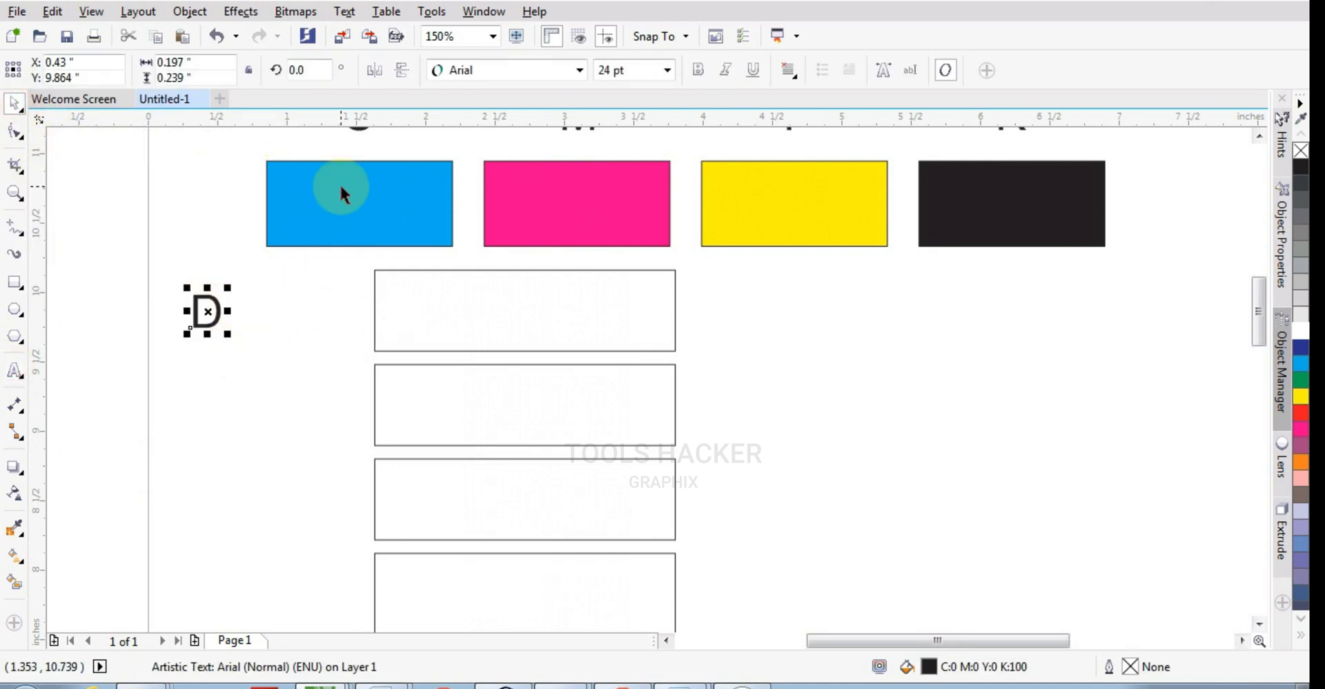
Step: Set the "D" text to 12 pt, replace it with "Blue" and position it level with the first white rectangle
left_click_drag(639, 70, 365, 112)
type("12")
key("Return")
left_click(14, 371)
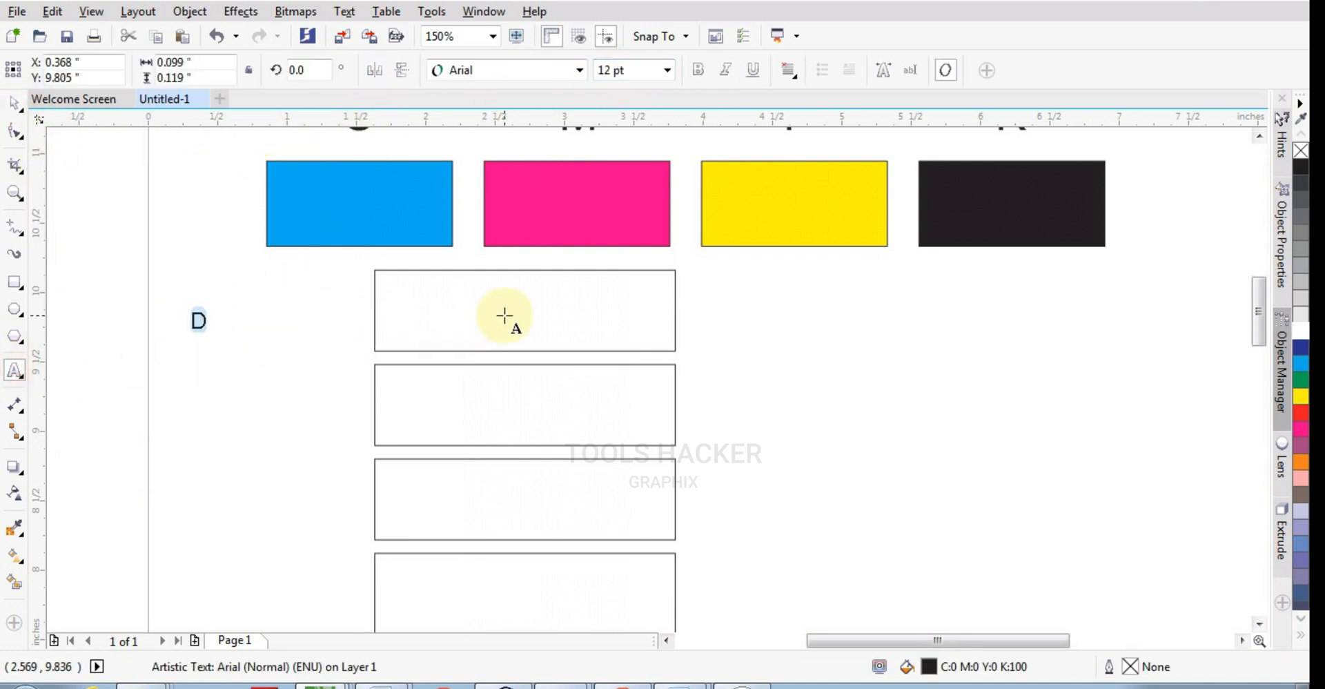
type("Blue")
left_click(14, 103)
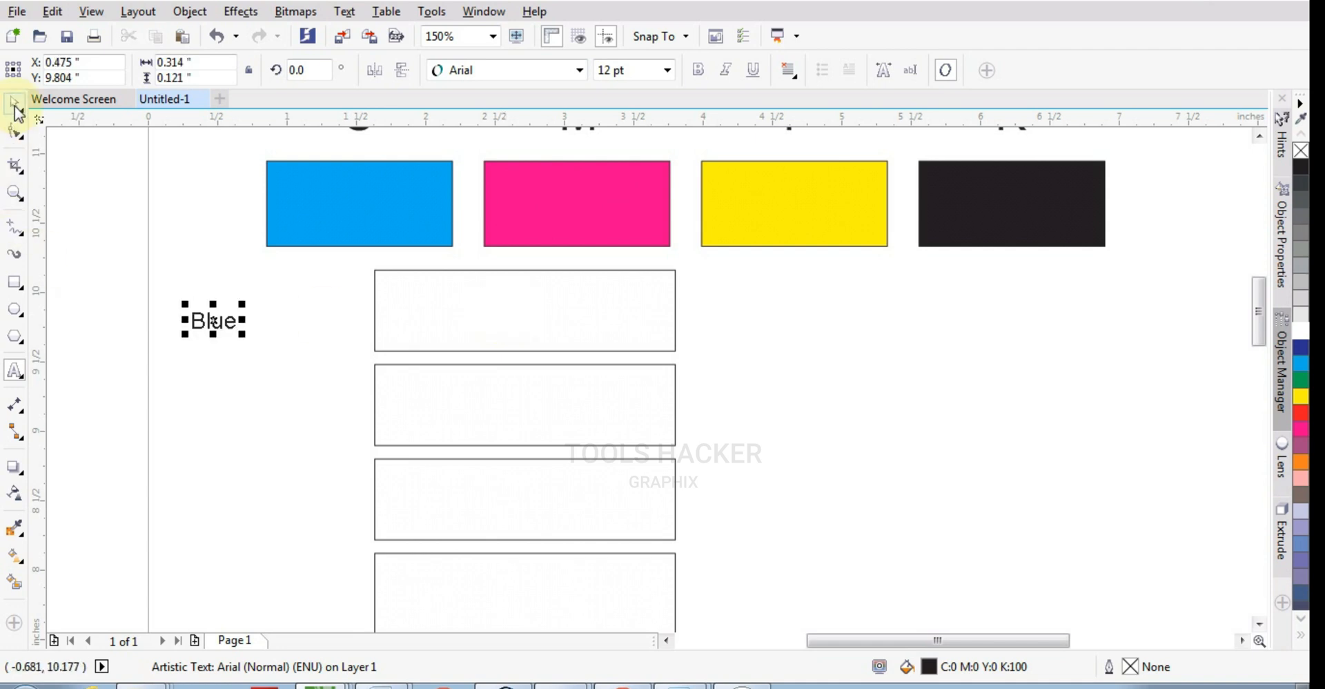
left_click(203, 328)
left_click_drag(203, 329, 219, 318)
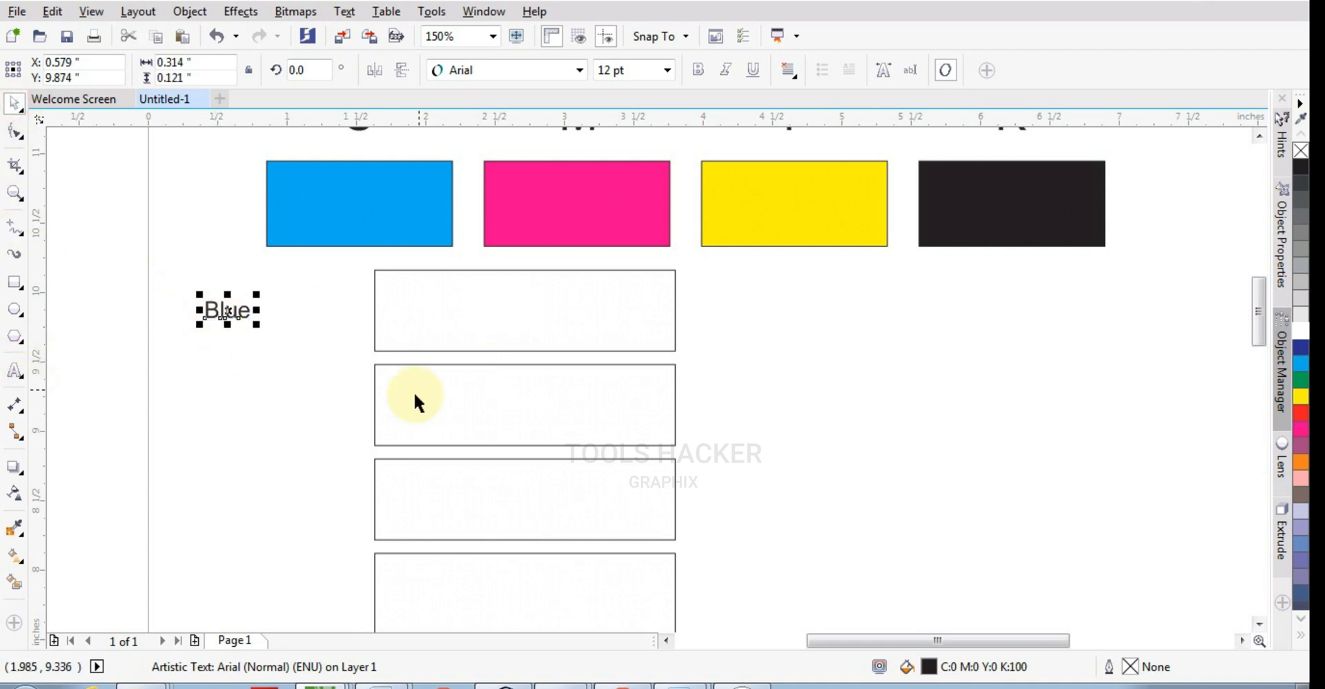
Step: Add "Red" as a second line under "Blue" and widen the line spacing to bring it beside the second rectangle
left_click(13, 375)
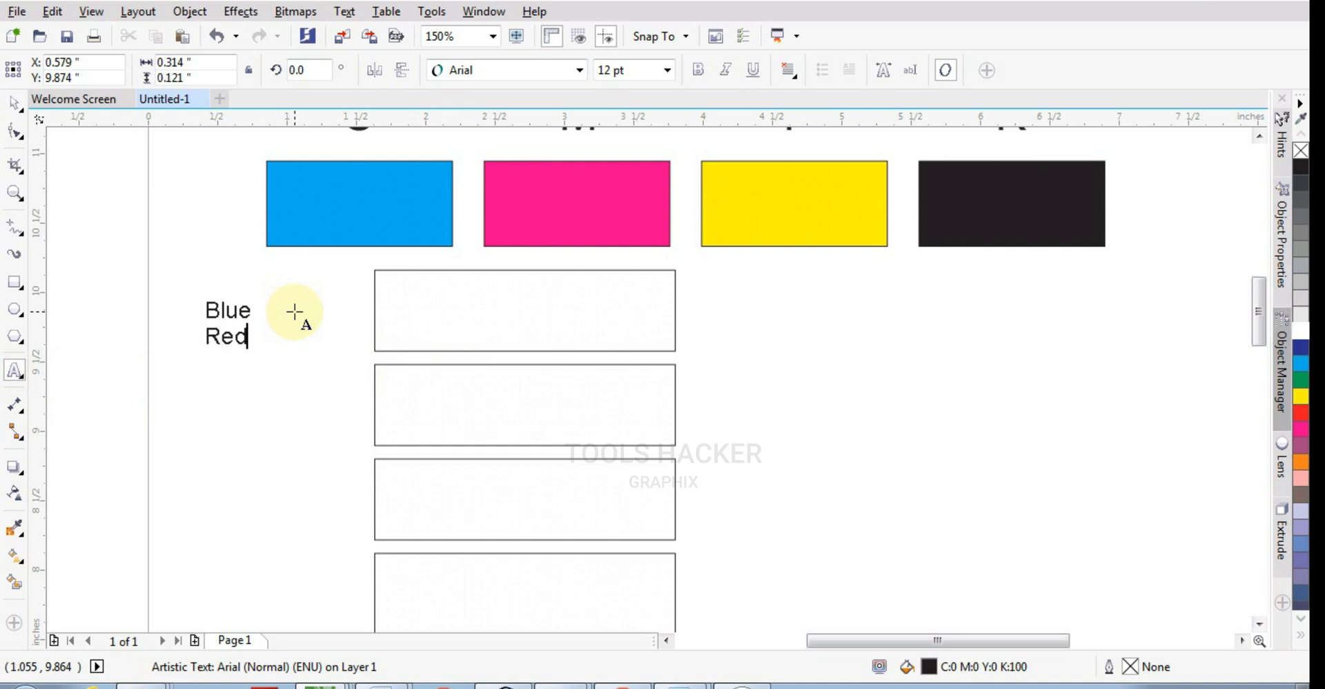
left_click(14, 104)
left_click(14, 131)
left_click_drag(199, 351, 214, 443)
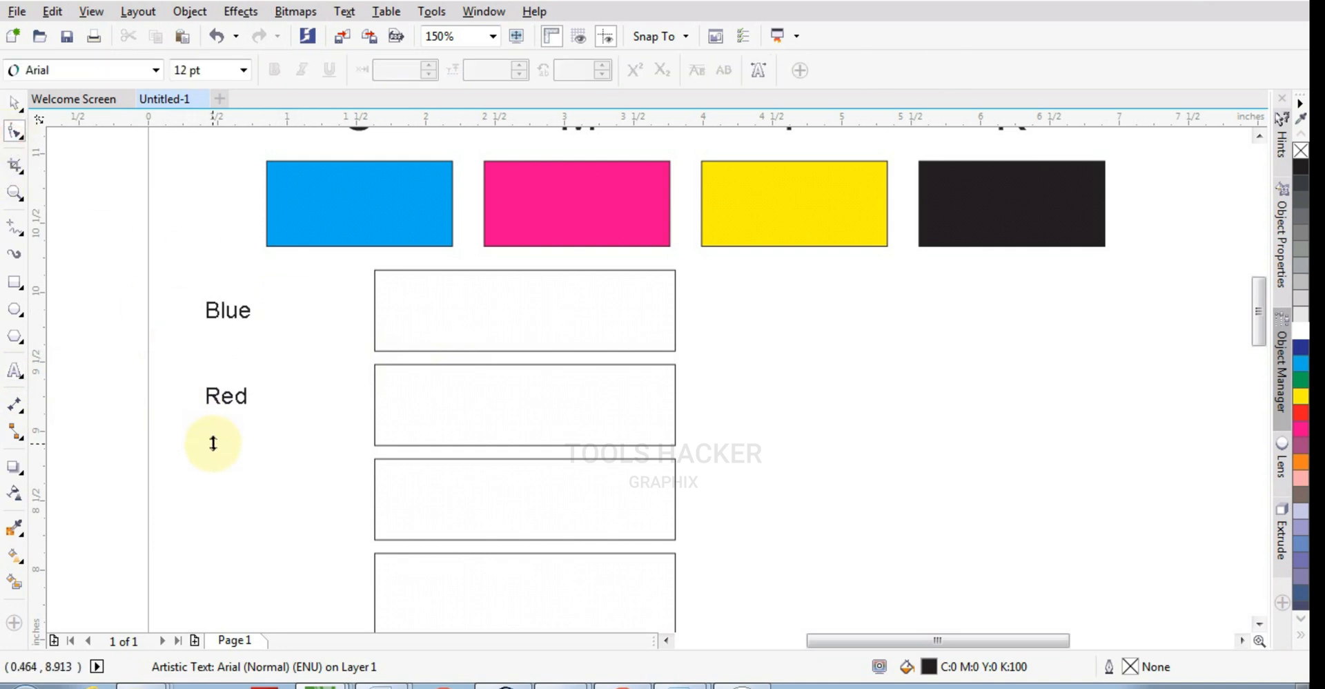
Step: Add "Green" and "Orange" as the next two lines of the colour name text
left_click(21, 374)
type("Green")
key("Return")
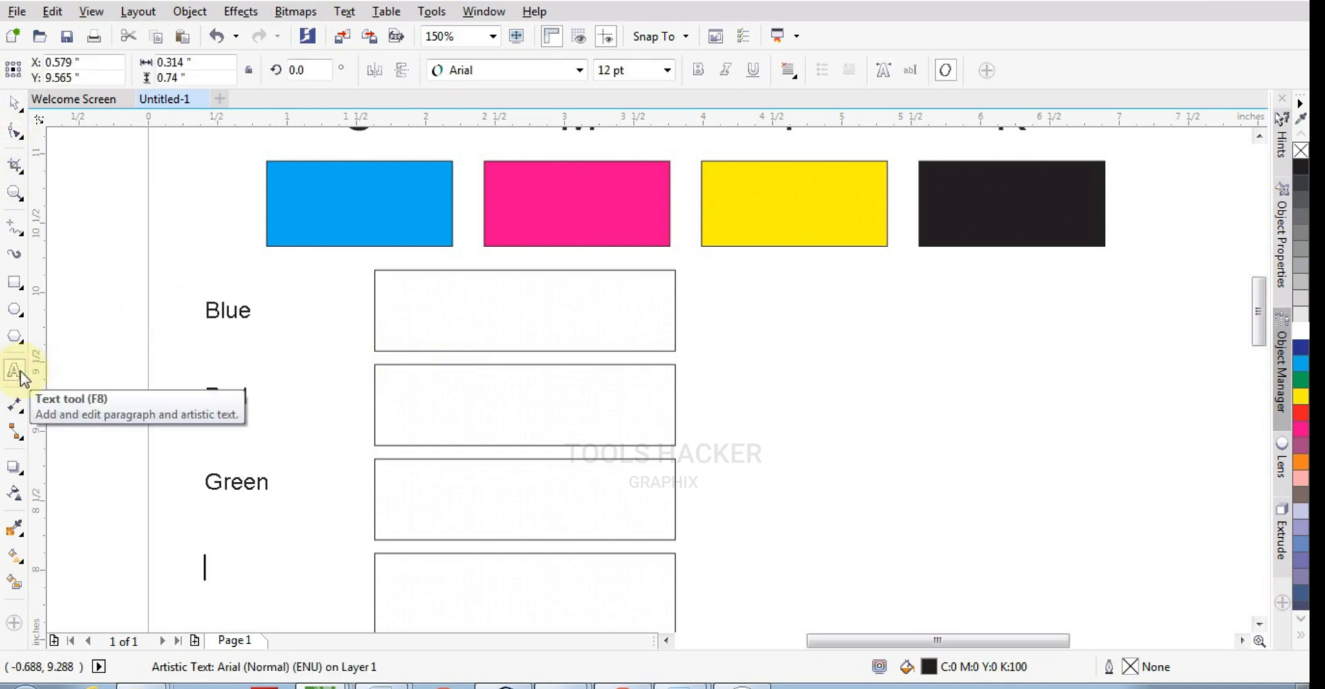
left_click(238, 395)
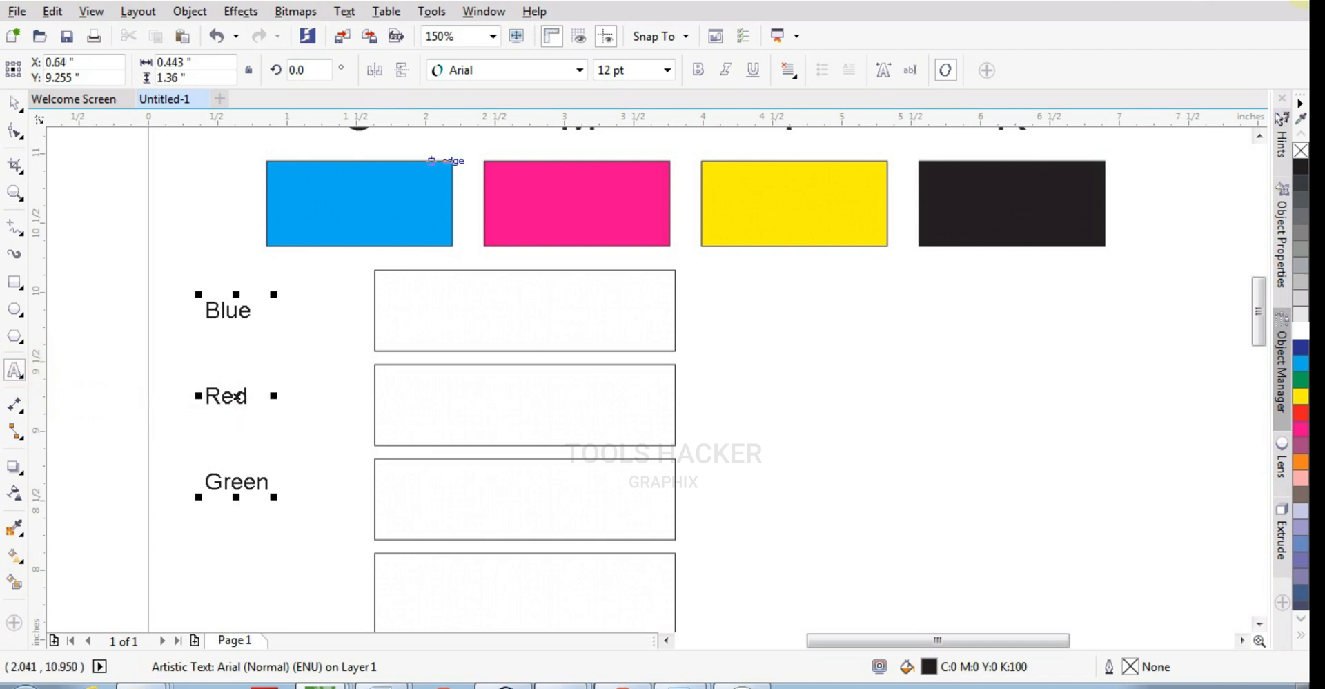
type("o")
key("BackSpace")
type("Orange")
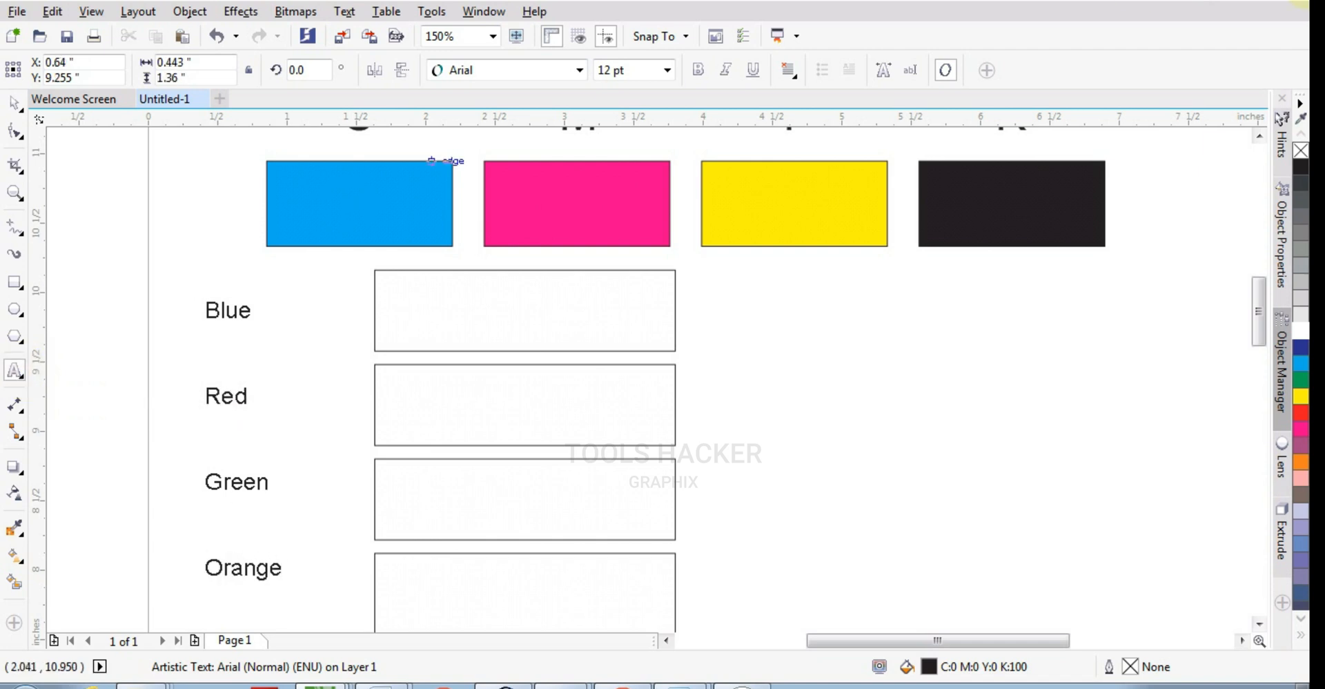
Step: Add "Blue Purple", "Turquoise" and "Deep Yellow" as further lines of the colour name text
key("Return")
type("Blue Purple")
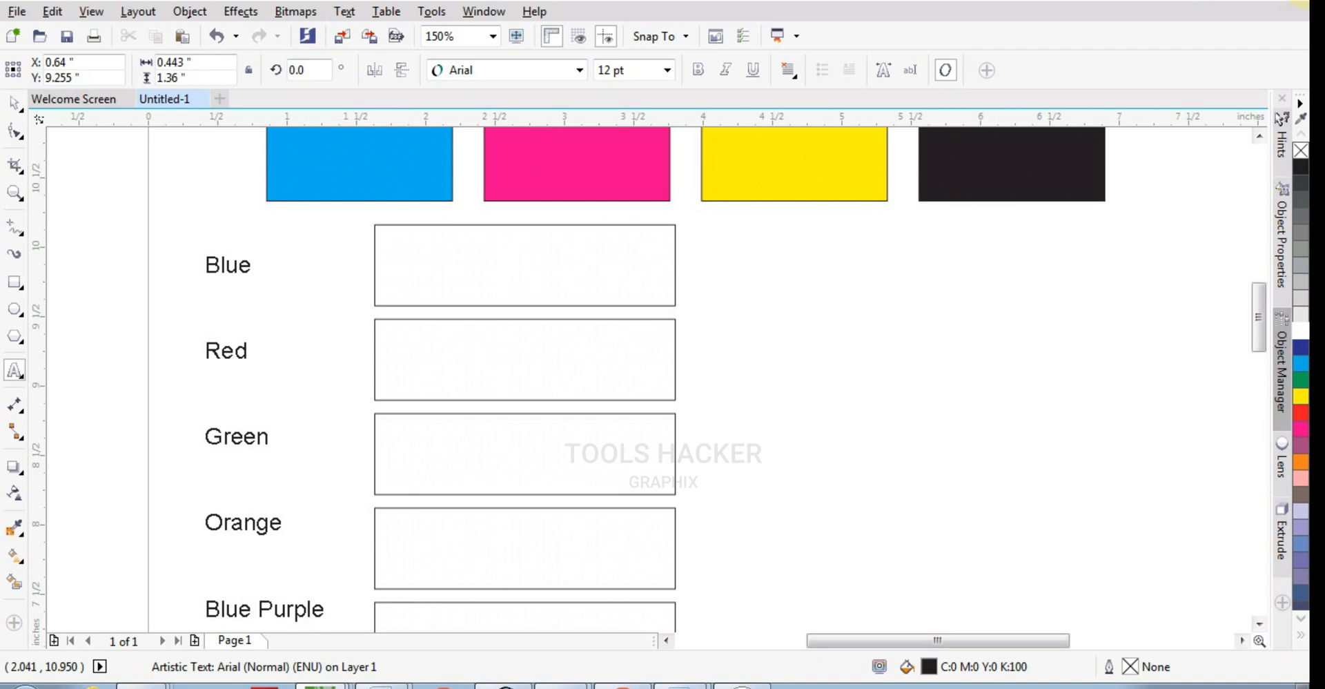
key("Return")
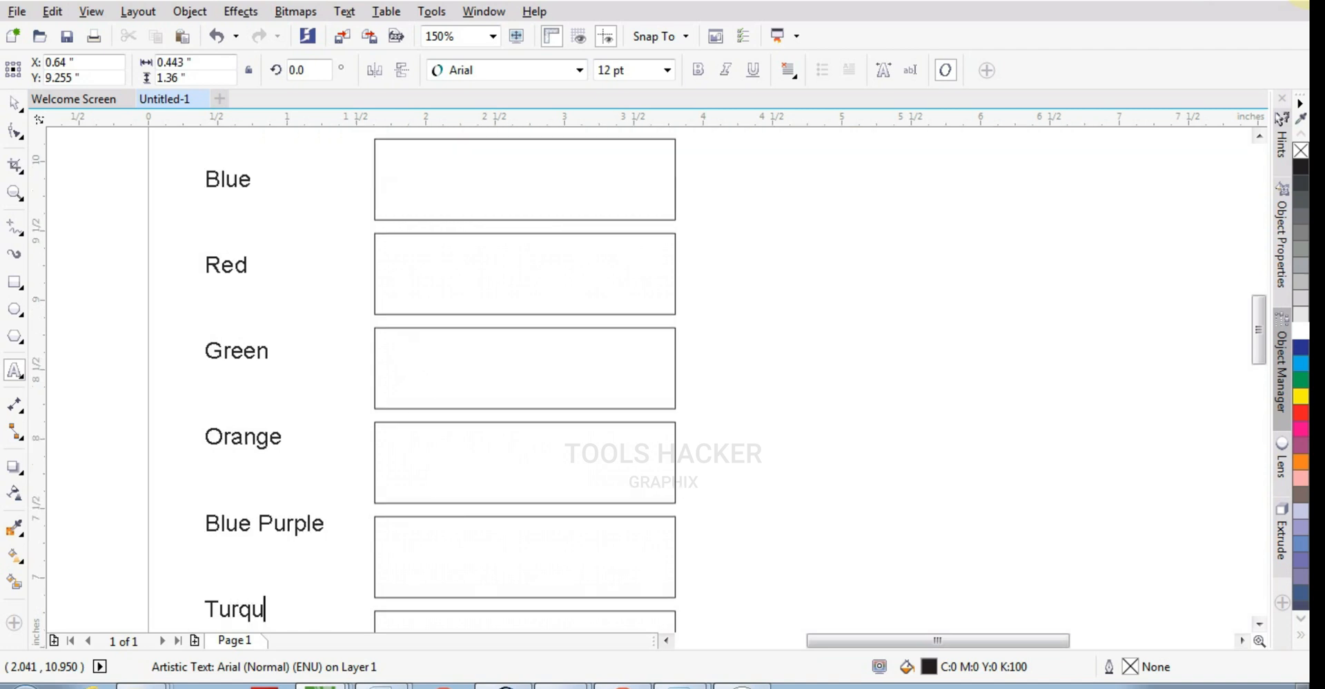
type("Turquoise")
key("Return")
type("Deep Yellow")
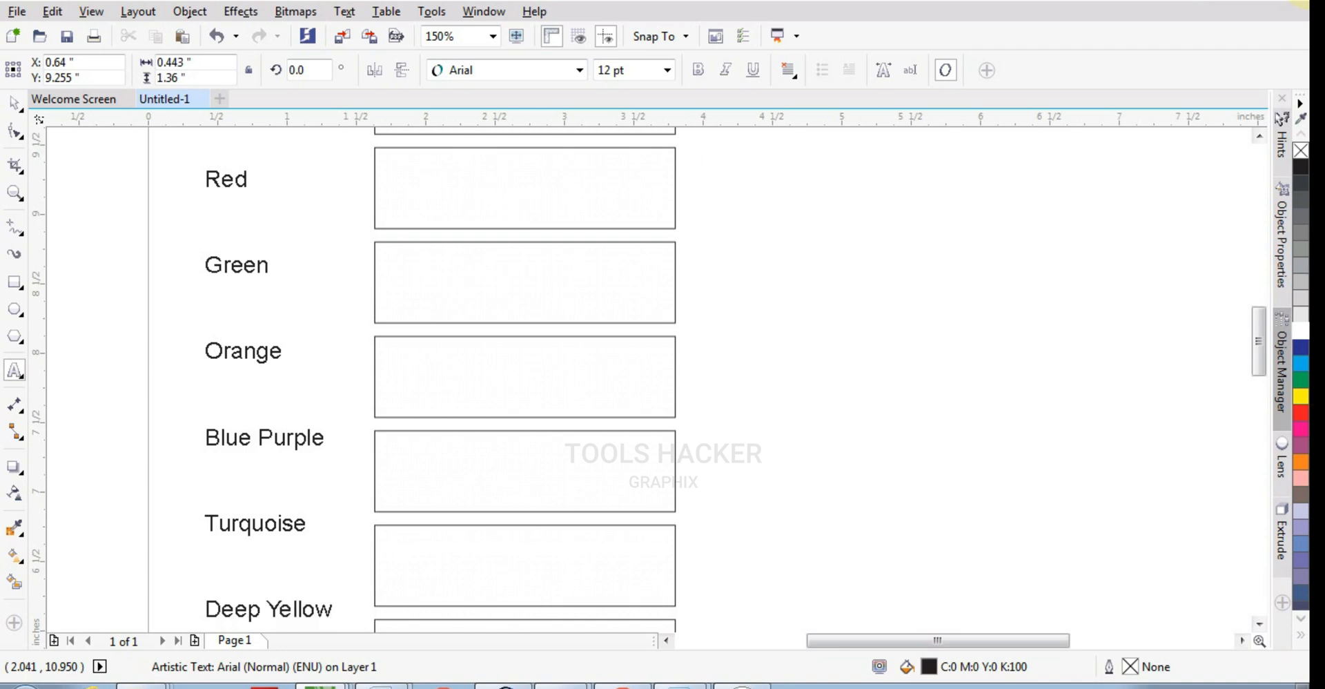
Step: Adjust the line spacing of the colour name text so each name lines up with its white rectangle
scroll(649, 317, "down", 2)
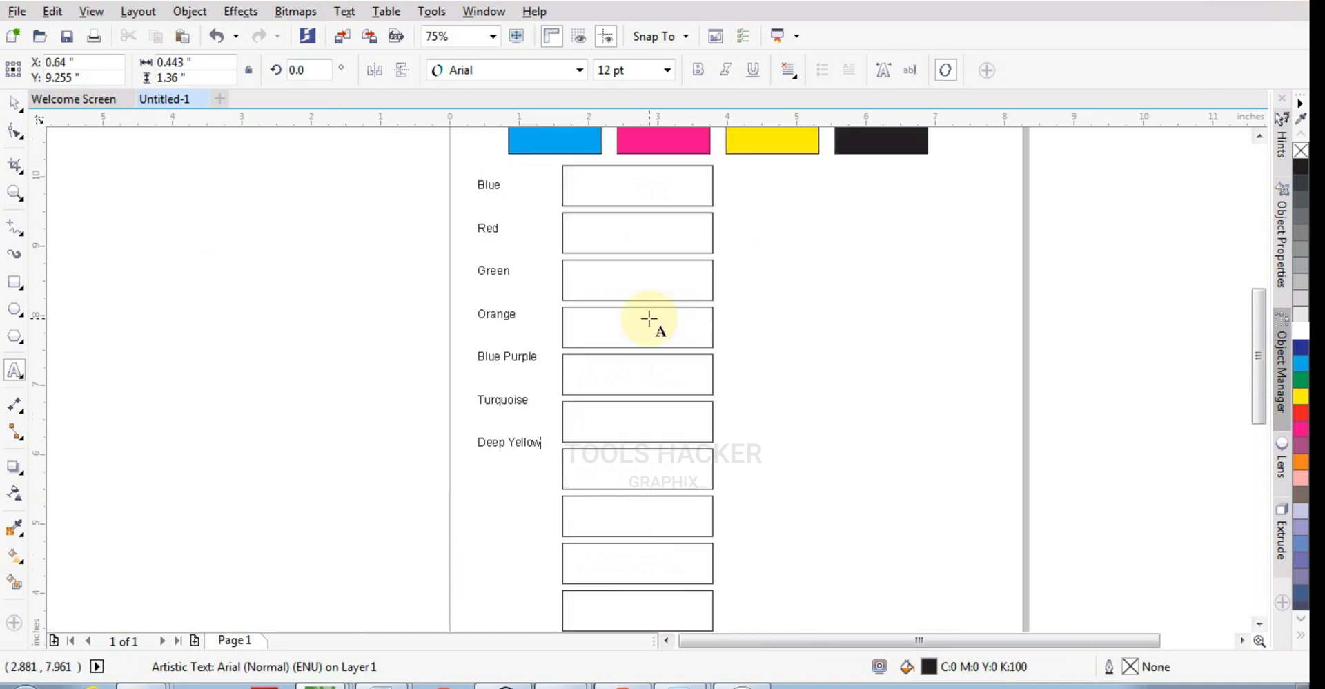
scroll(640, 326, "up", 1)
left_click(15, 131)
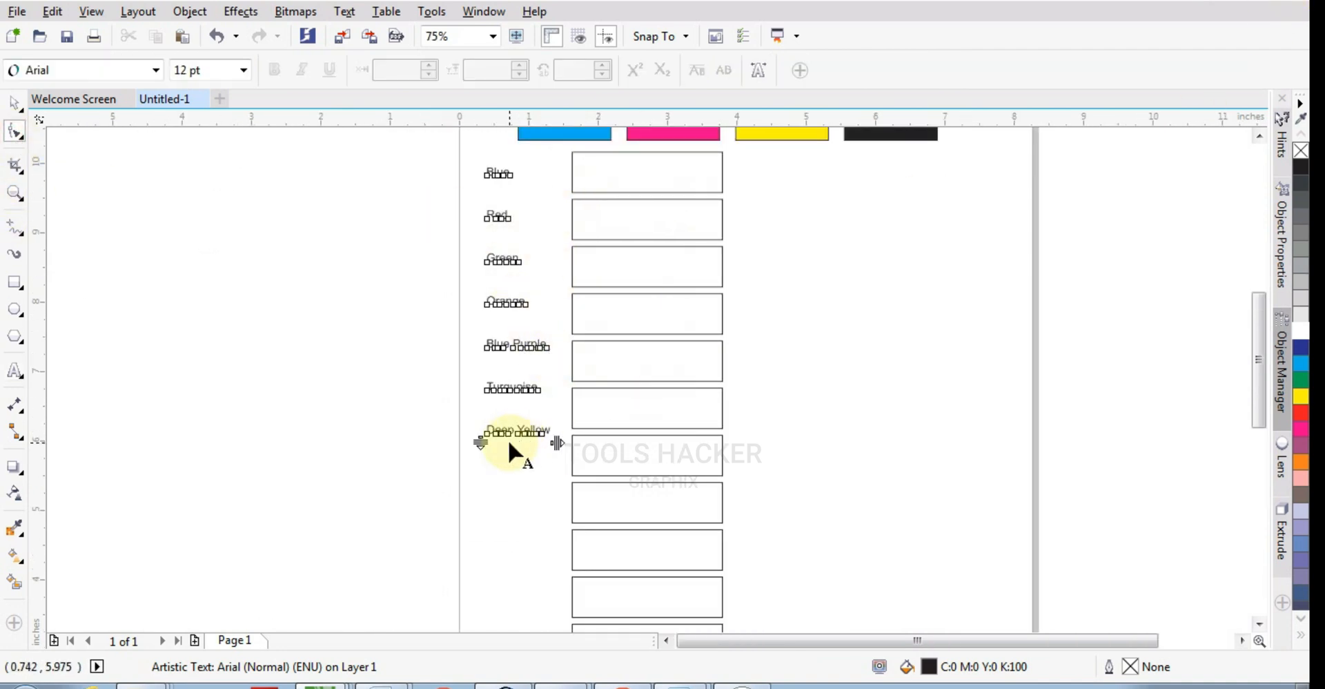
left_click_drag(481, 442, 475, 468)
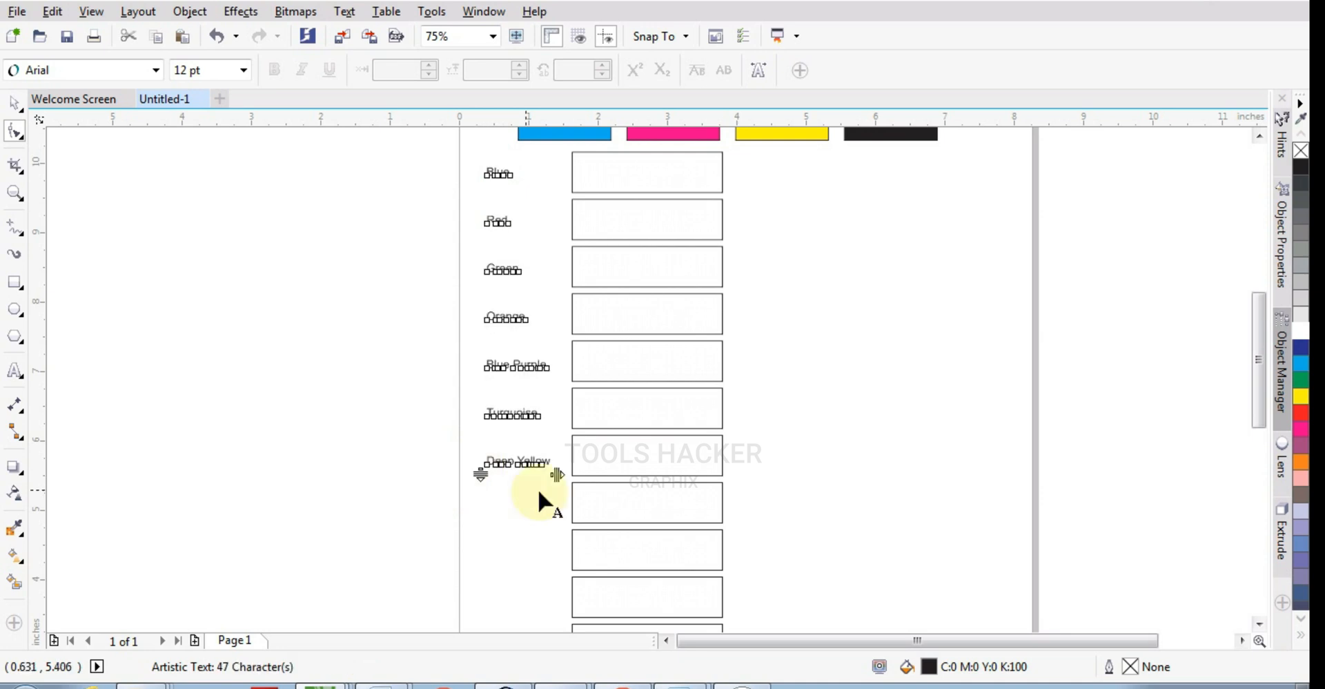
scroll(674, 485, "up", 1)
left_click_drag(296, 455, 295, 437)
Step: Add "Chocolate", "Neon Red" and "Dark Green" as further lines below "Deep Yellow" in the colour name text
left_click(19, 377)
key("Return")
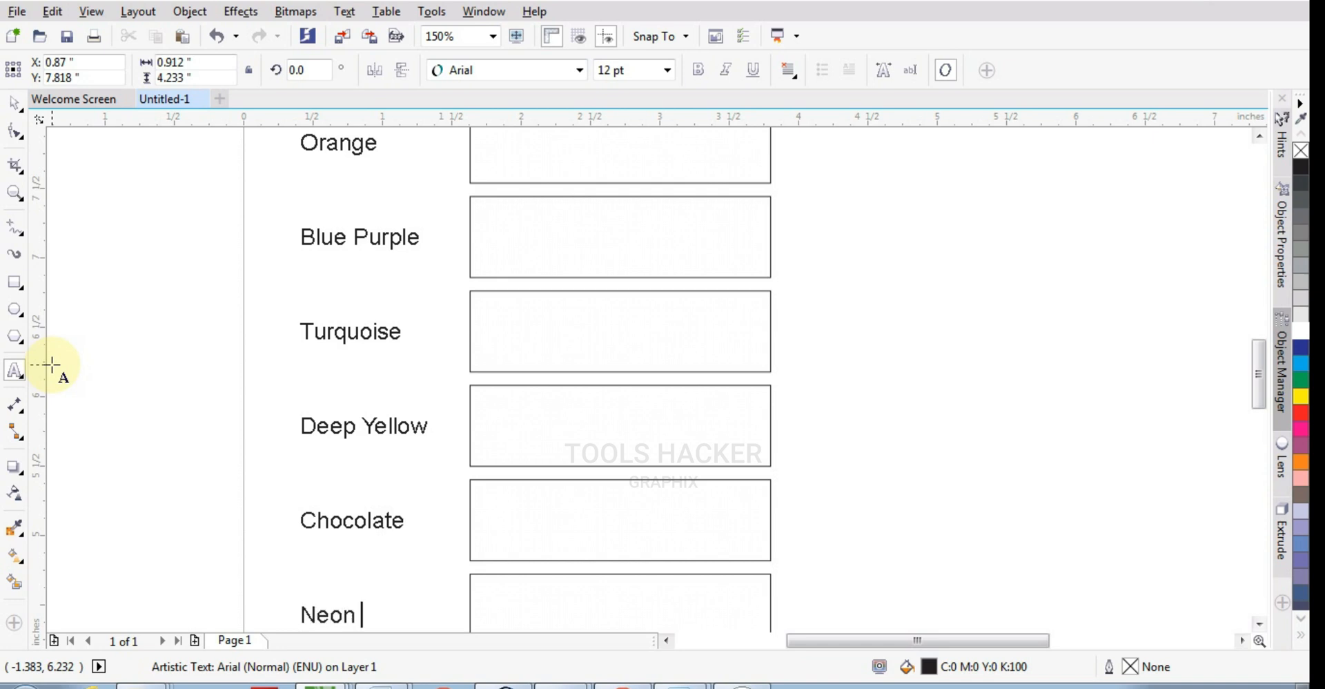
type("Neon Red")
key("Return")
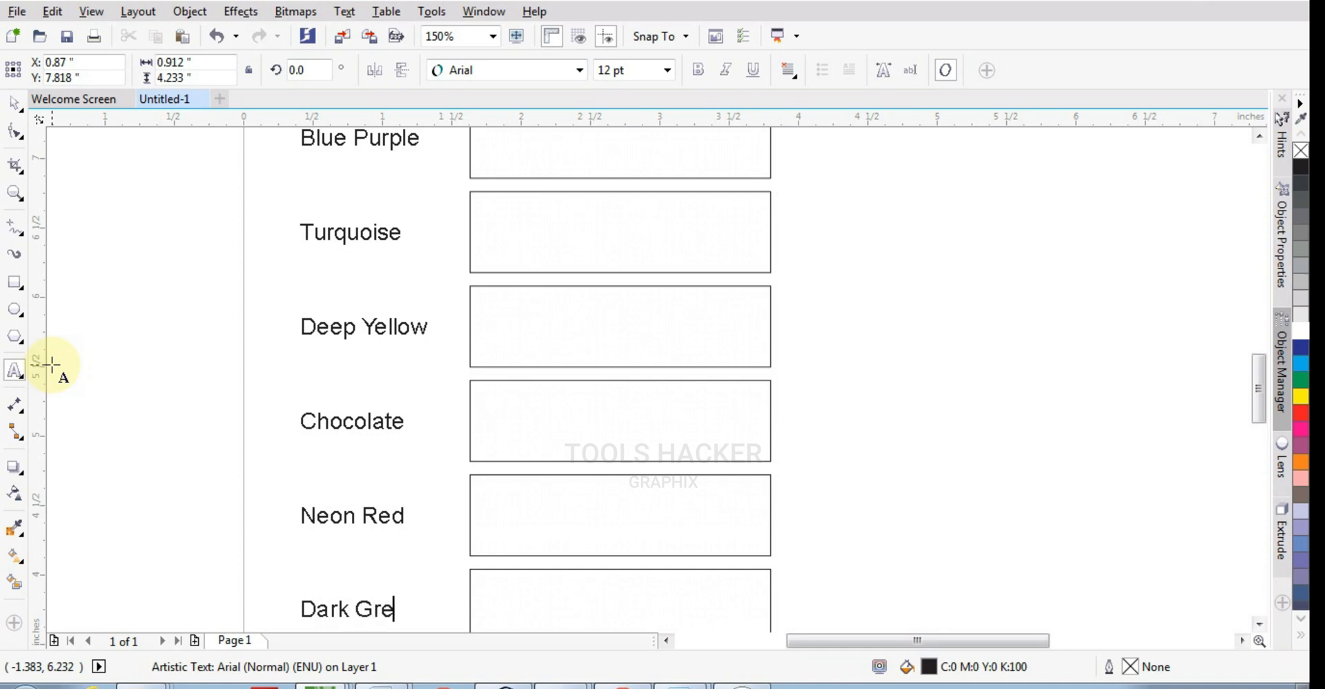
key("Return")
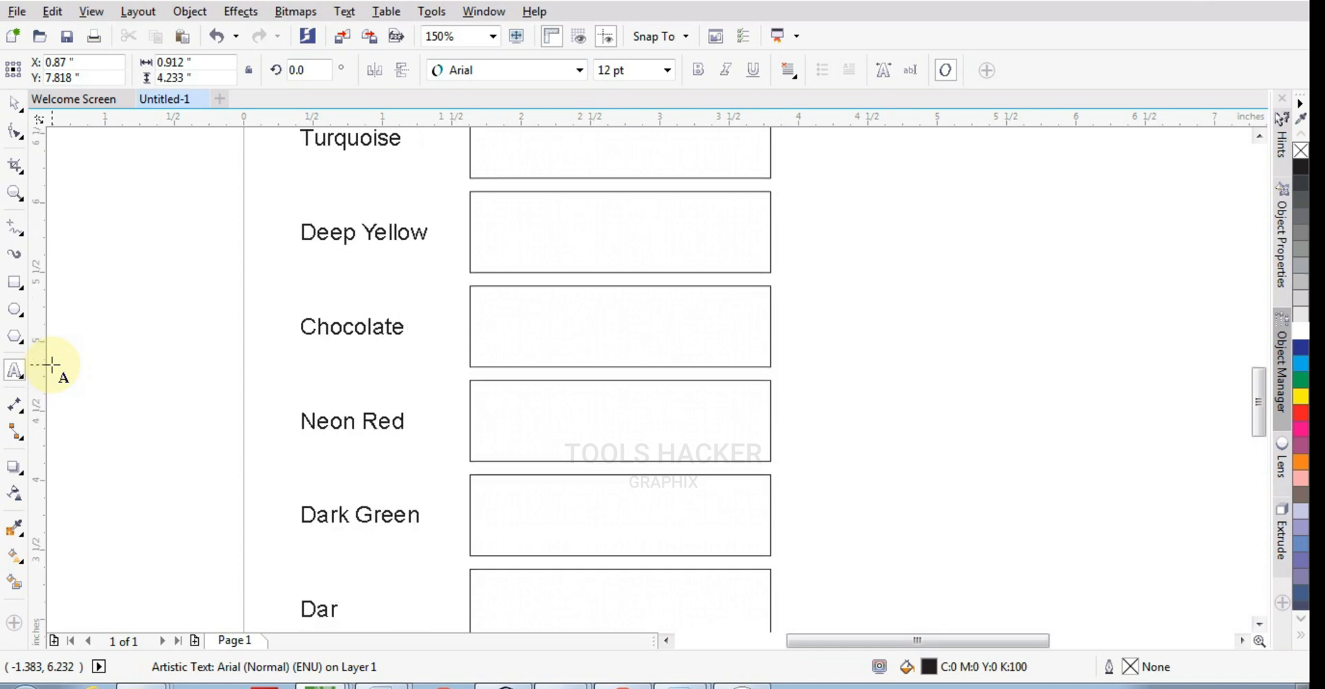
Step: Add "Dark Purple", "Dark Orange" and "Grass Green" as the next lines of the colour name text
type("Dark Purple")
key("Return")
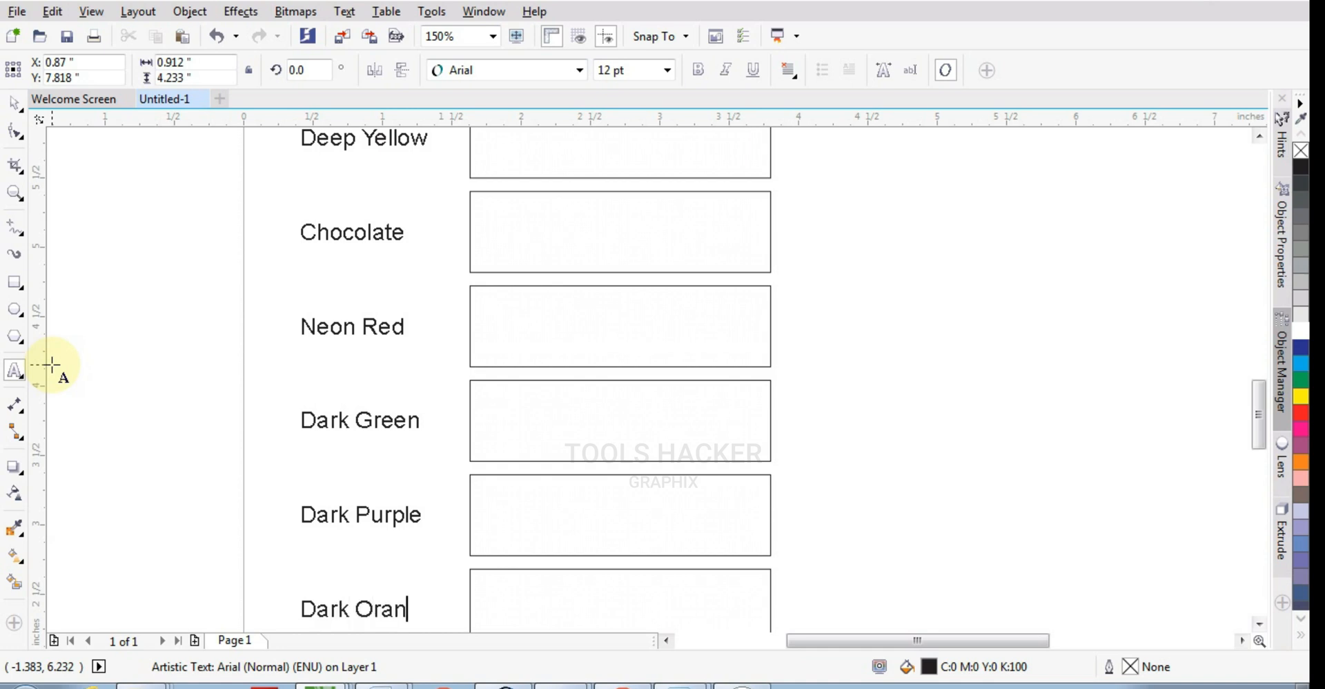
type("Dark Orange")
key("Return")
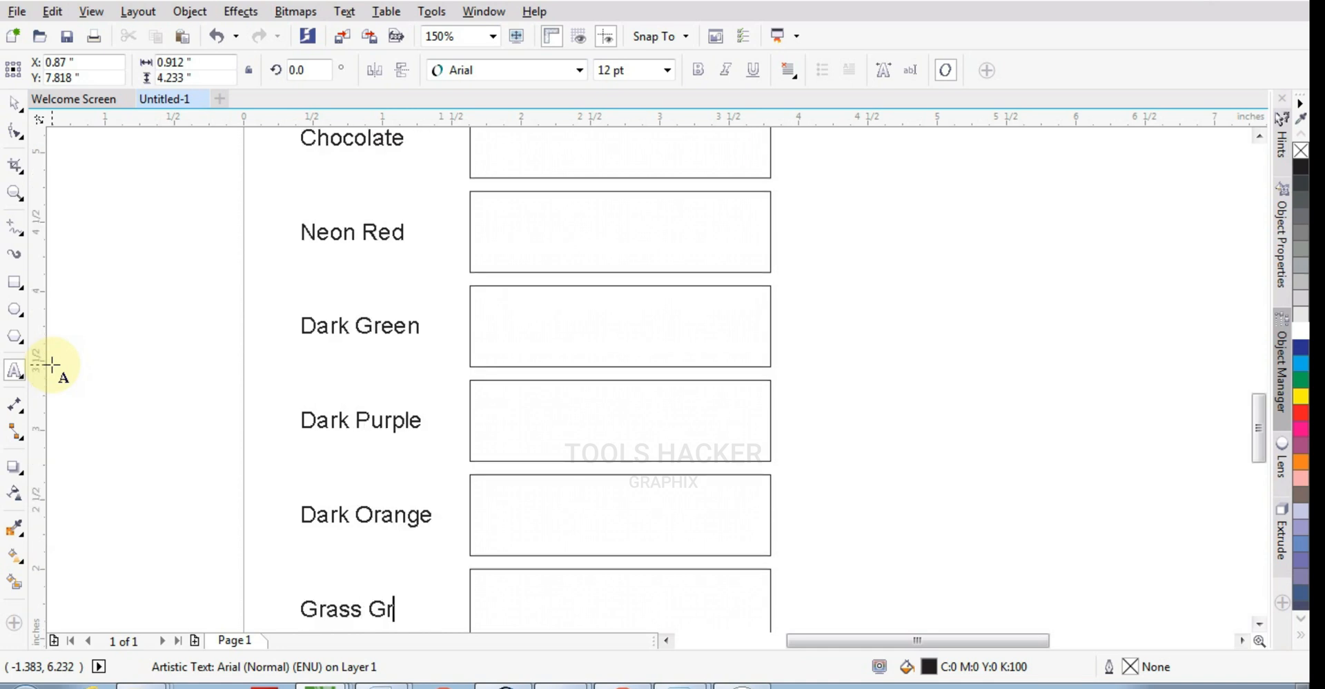
type("Grass Green")
key("Return")
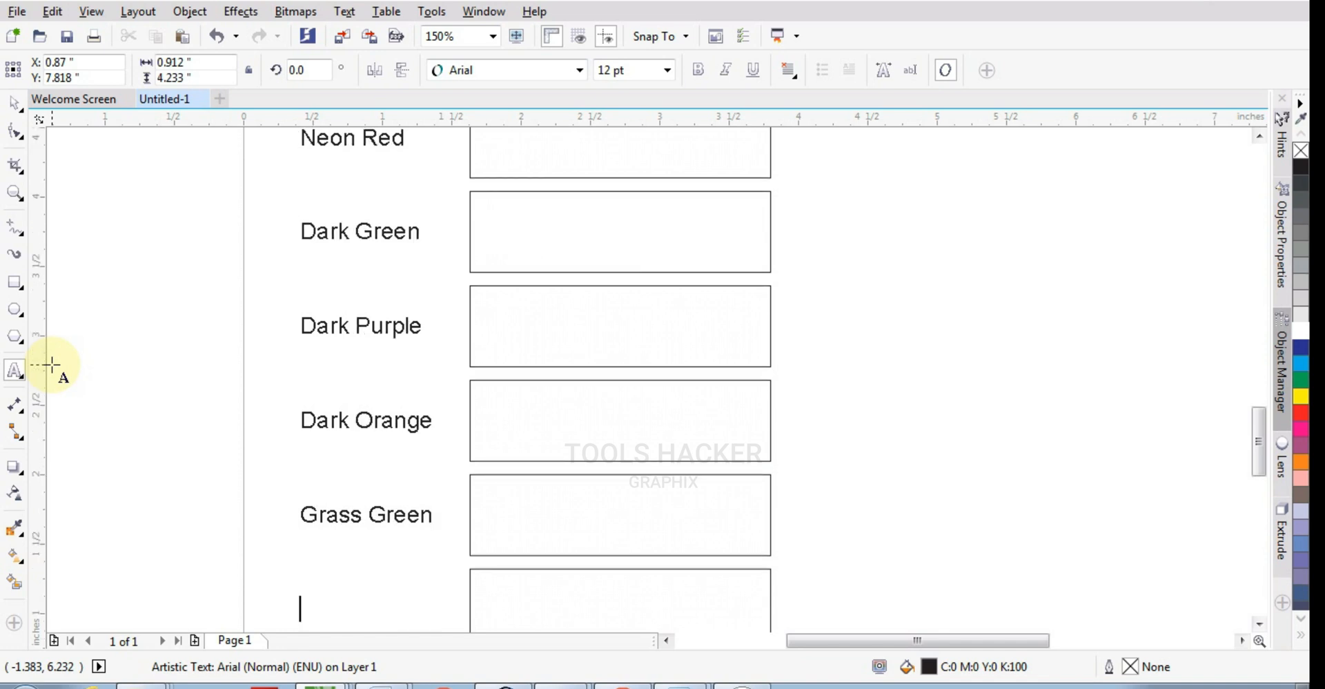
Step: Complete the colour name text with the lines "Olive" and "Peach Colour" and finish editing it
type("Olive")
key("Return")
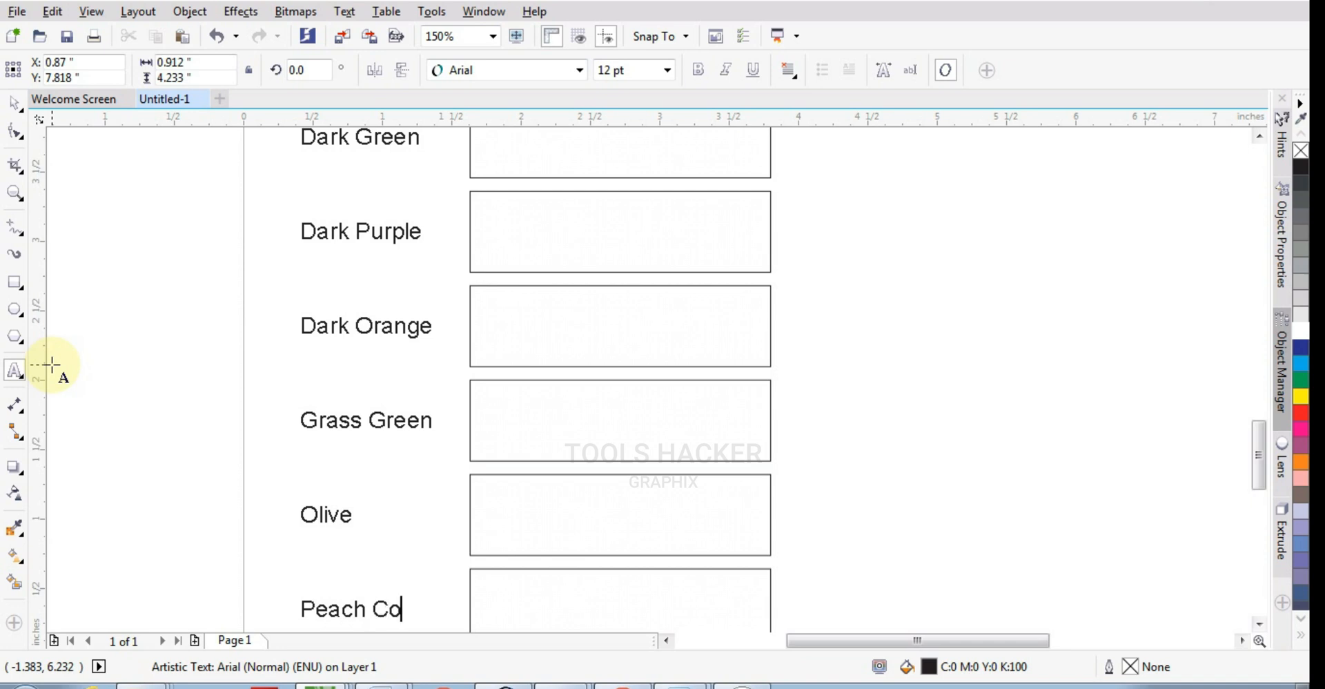
scroll(532, 503, "down", 5)
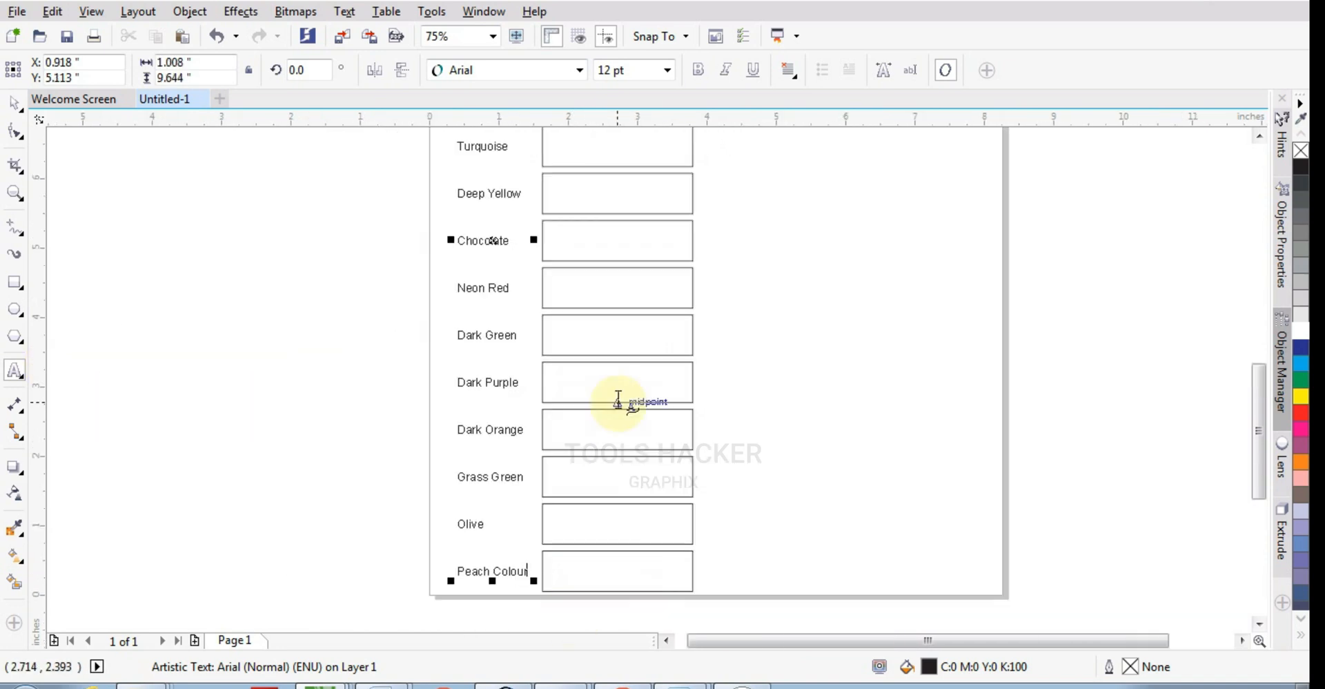
scroll(587, 314, "up", 2)
left_click(14, 103)
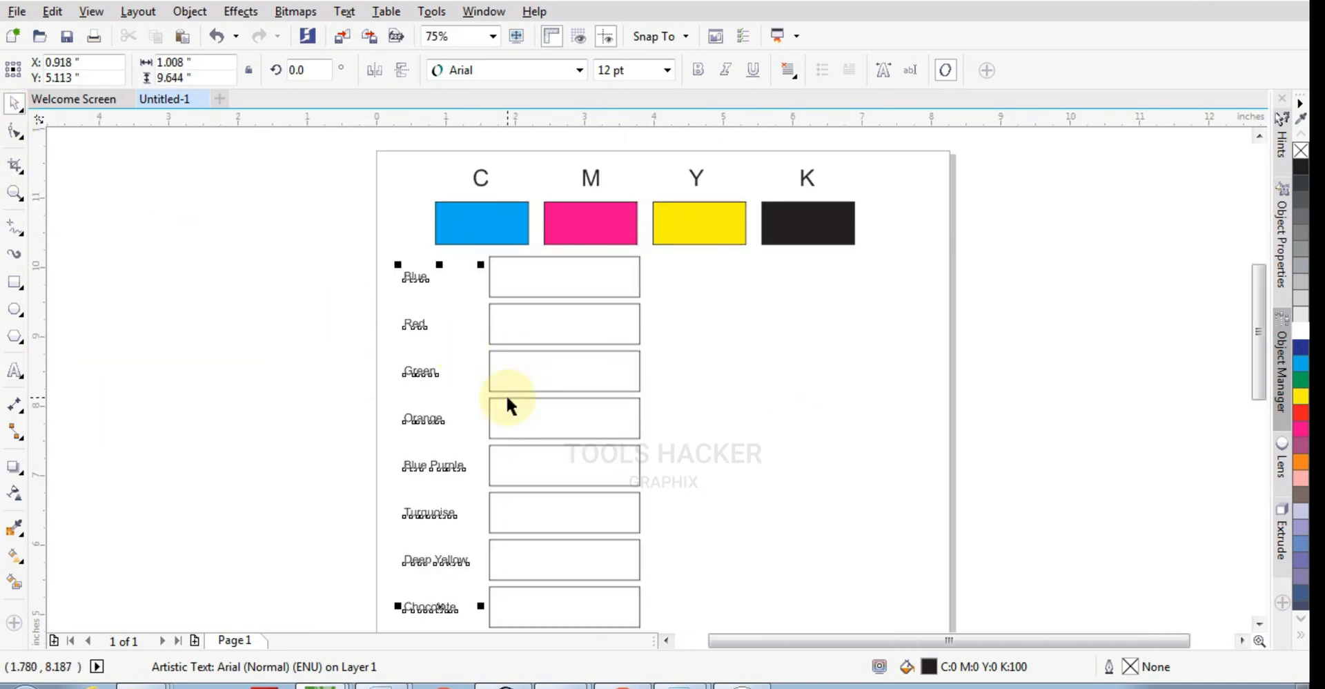
Step: Fill the rectangle beside "Blue" with the CMYK colour C 100, M 100, Y 0, K 0
left_click(639, 284)
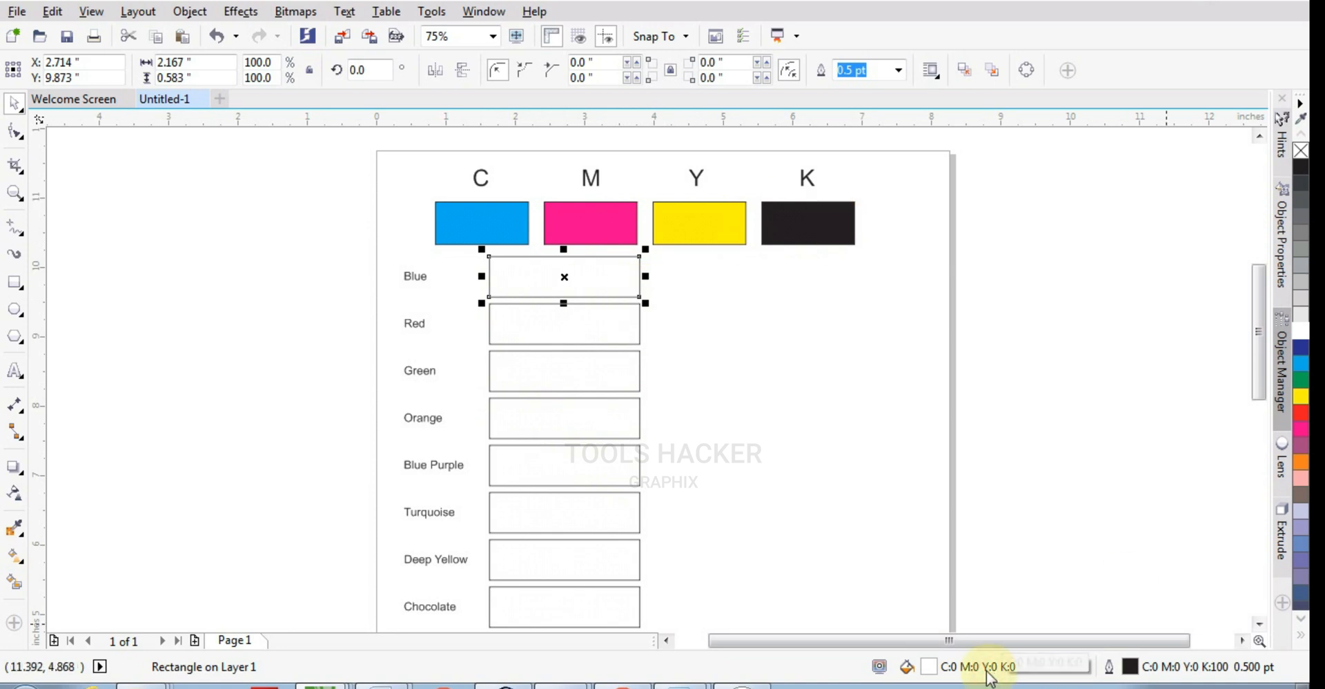
double_click(929, 666)
double_click(848, 280)
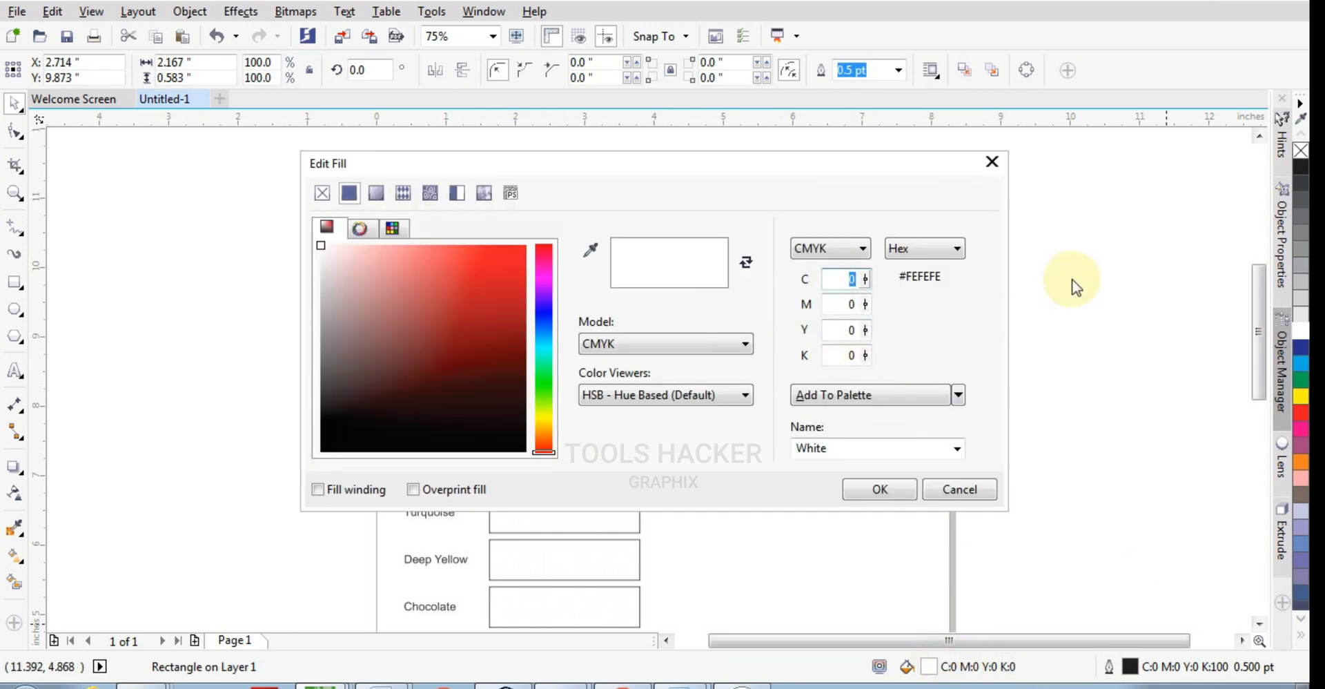
type("100")
key("Tab")
type("100")
key("Tab")
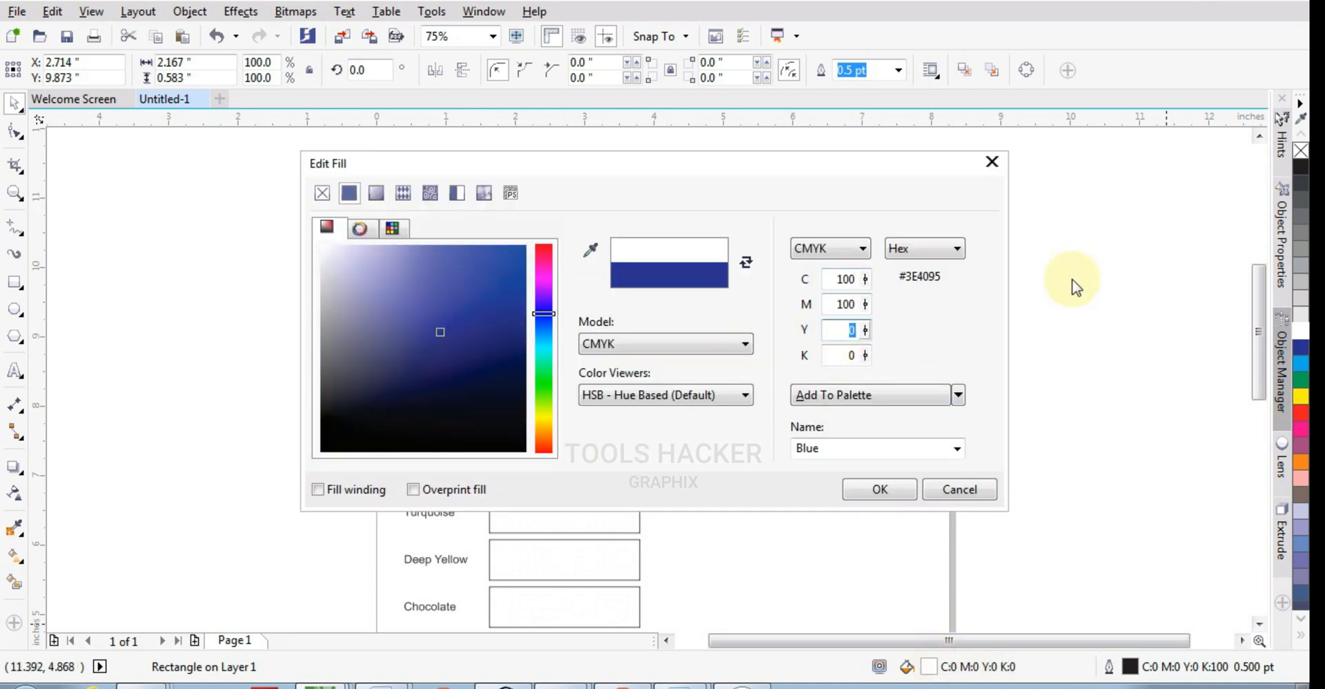
key("Return")
Step: Fill the rectangle beside "Red" with the CMYK colour C 0, M 100, Y 100, K 0
left_click(560, 339)
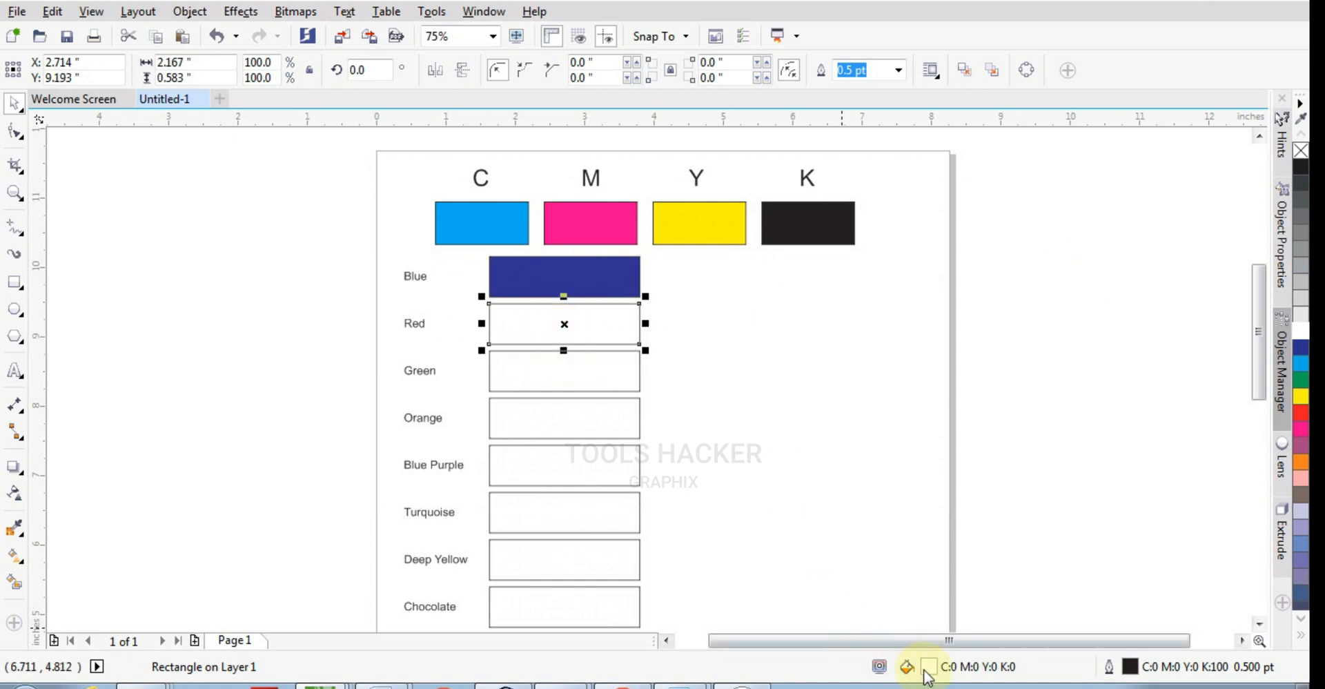
double_click(929, 666)
double_click(837, 302)
type("100")
key("Tab")
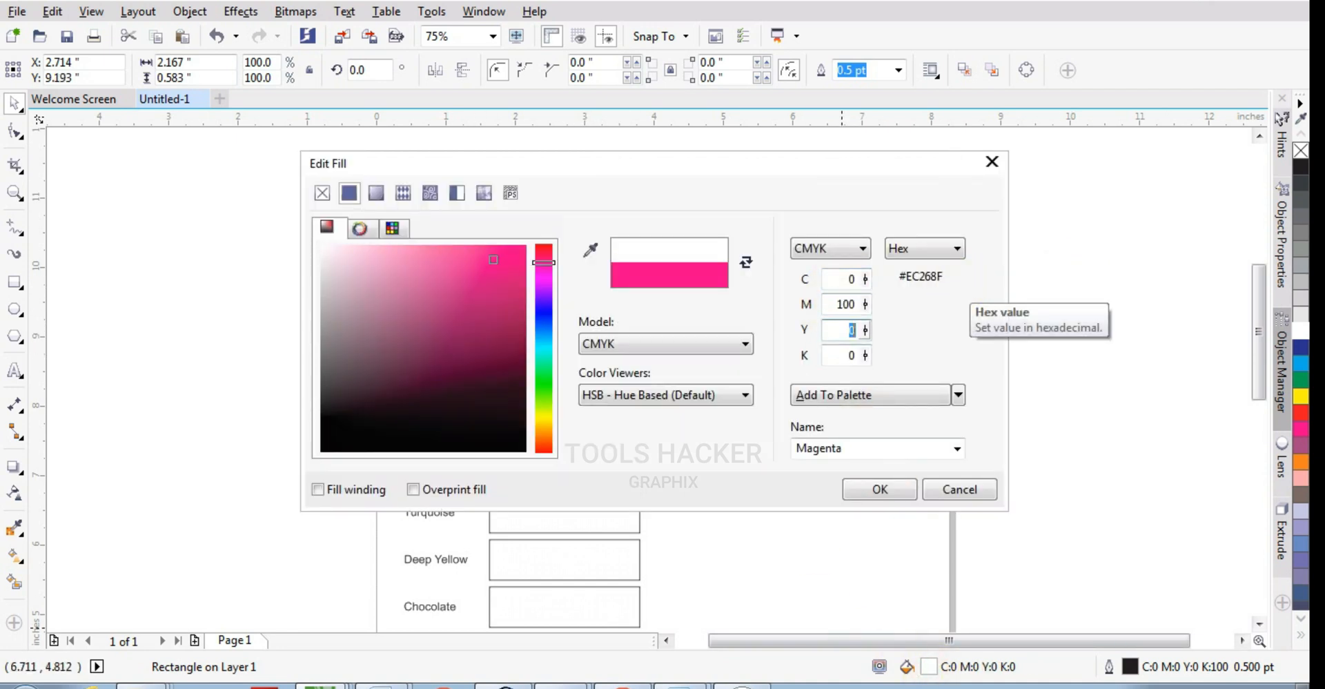
type("100")
key("Tab")
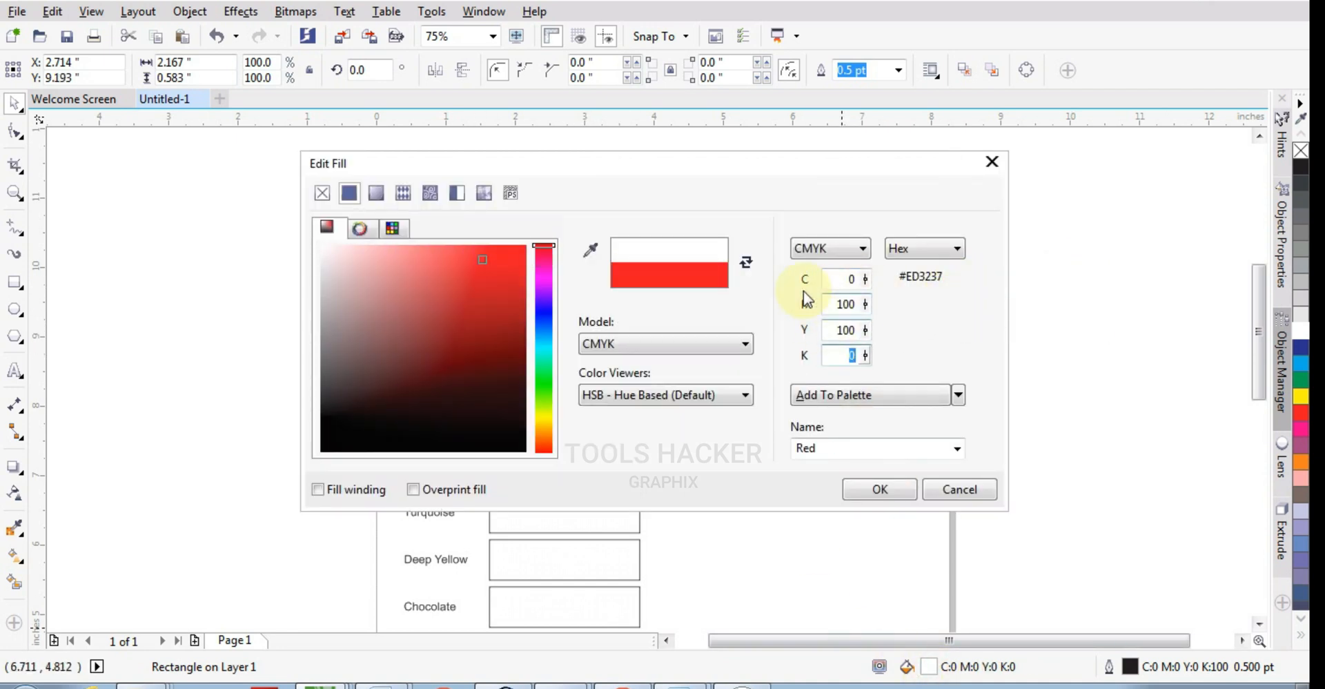
left_click(865, 488)
Step: Fill the rectangle beside "Green" with the CMYK colour C 100, M 0, Y 100, K 0
left_click(561, 374)
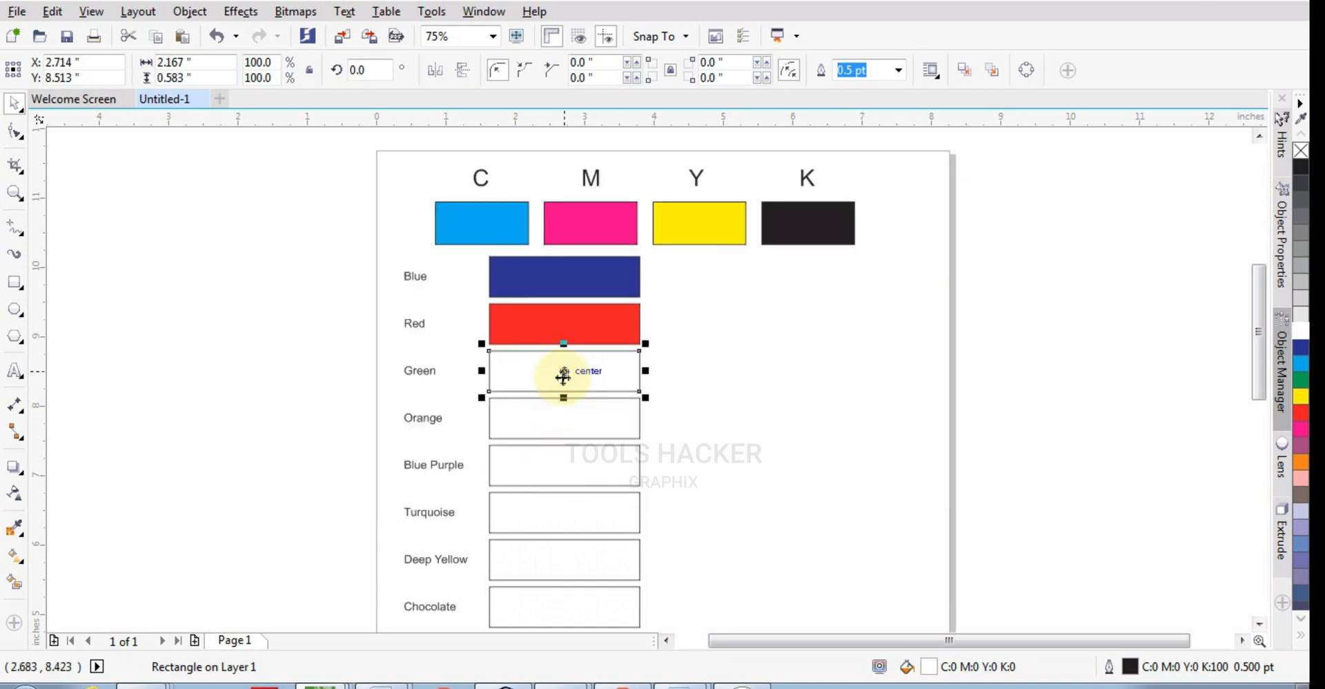
double_click(929, 666)
double_click(849, 278)
type("100")
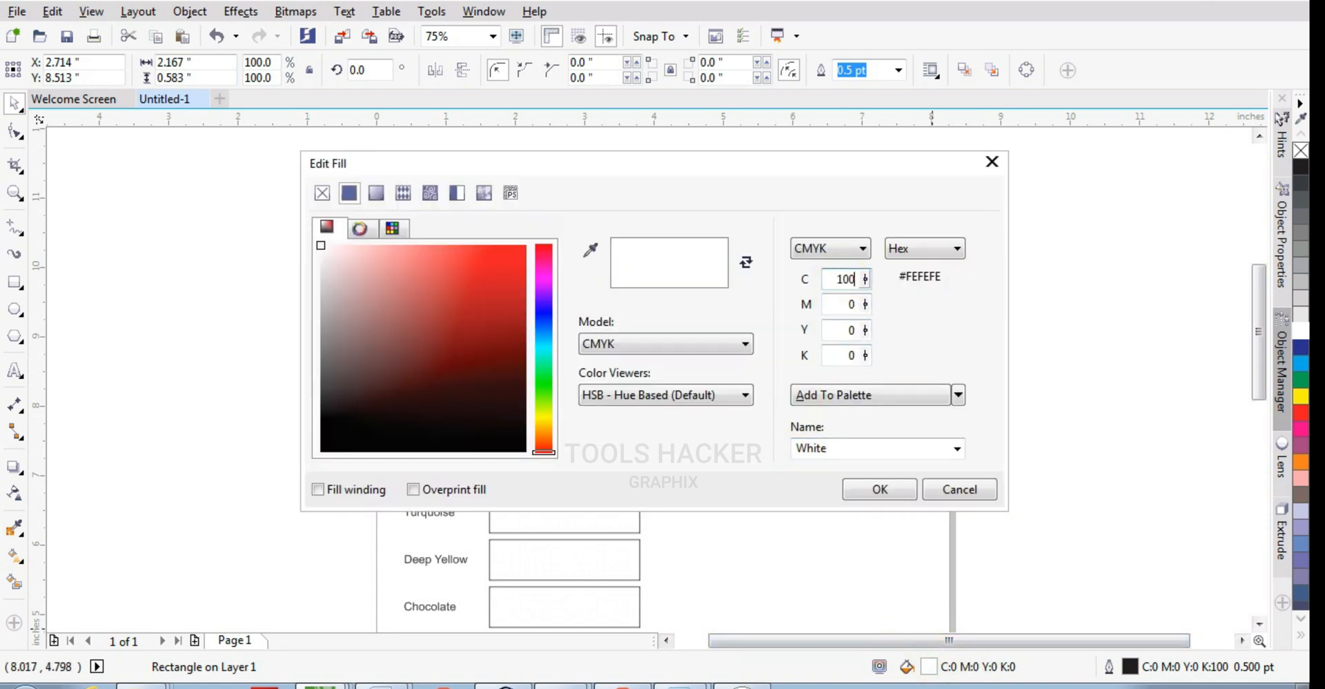
key("Tab")
key("Tab")
type("100")
key("Tab")
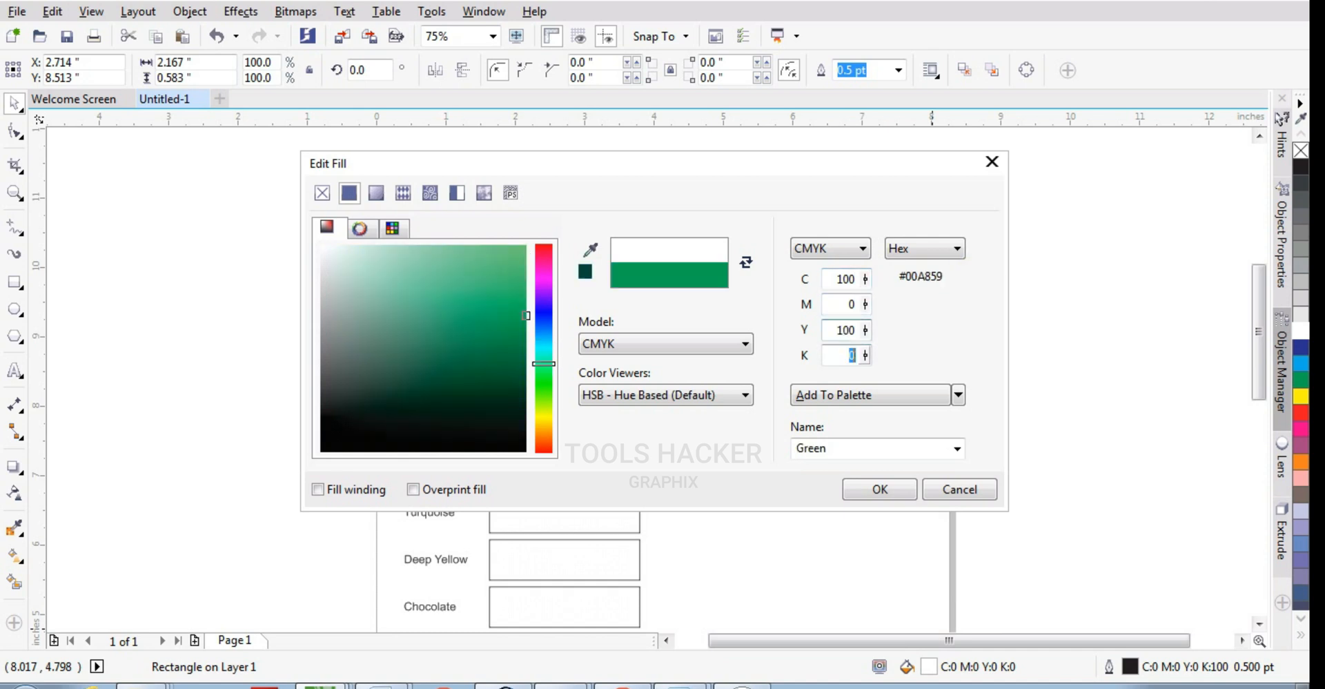
left_click(846, 488)
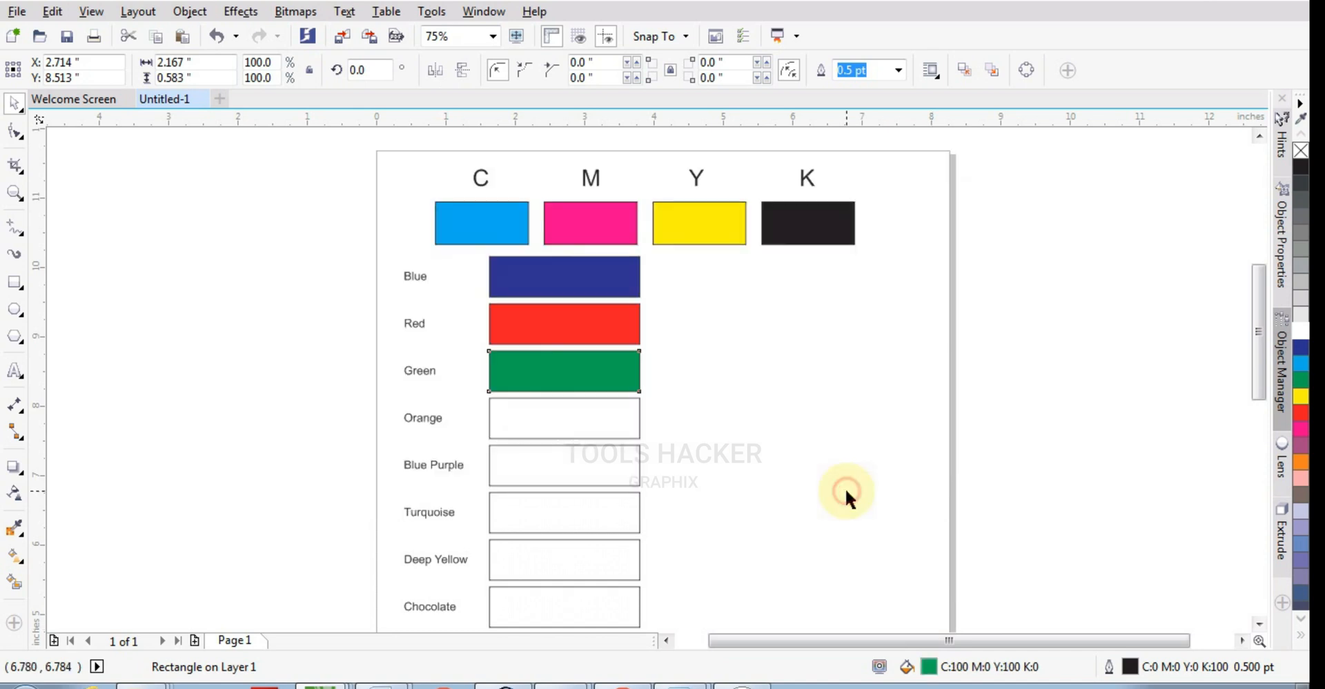
Step: Fill the rectangle beside "Orange" with the CMYK colour C 0, M 60, Y 100, K 0
left_click(528, 424)
double_click(939, 666)
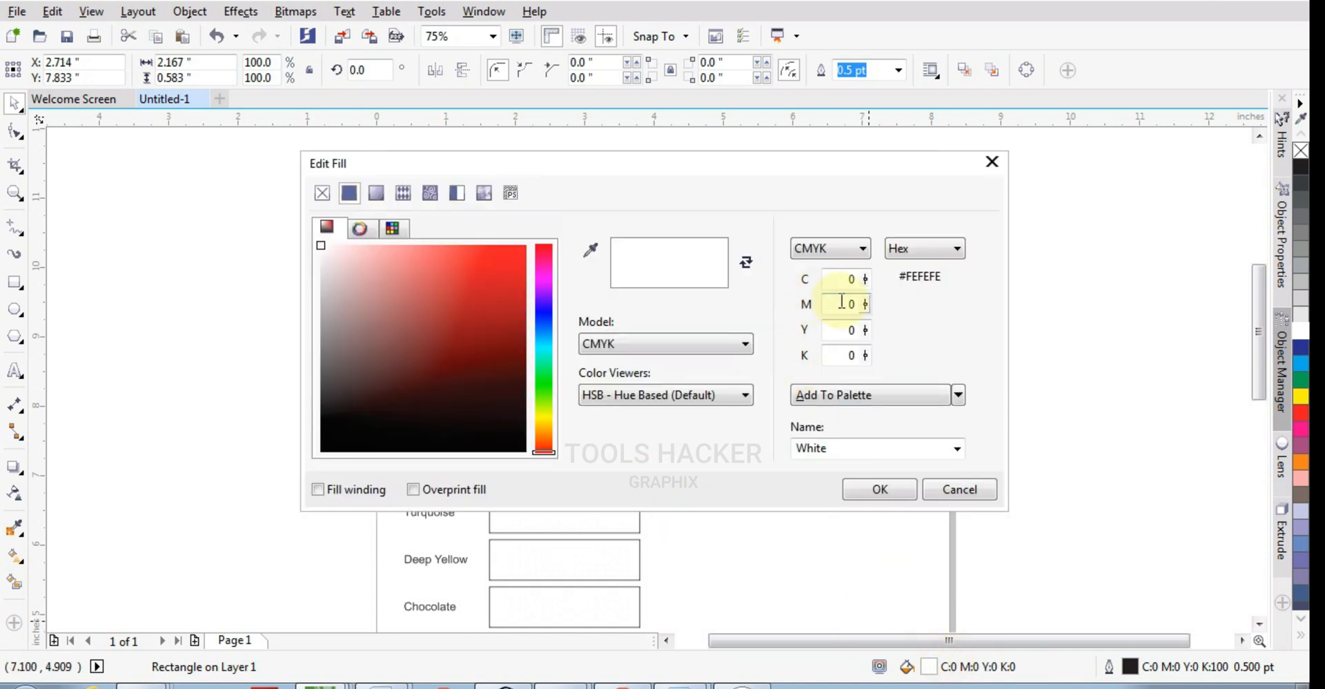
type("60")
key("Tab")
type("100")
key("Tab")
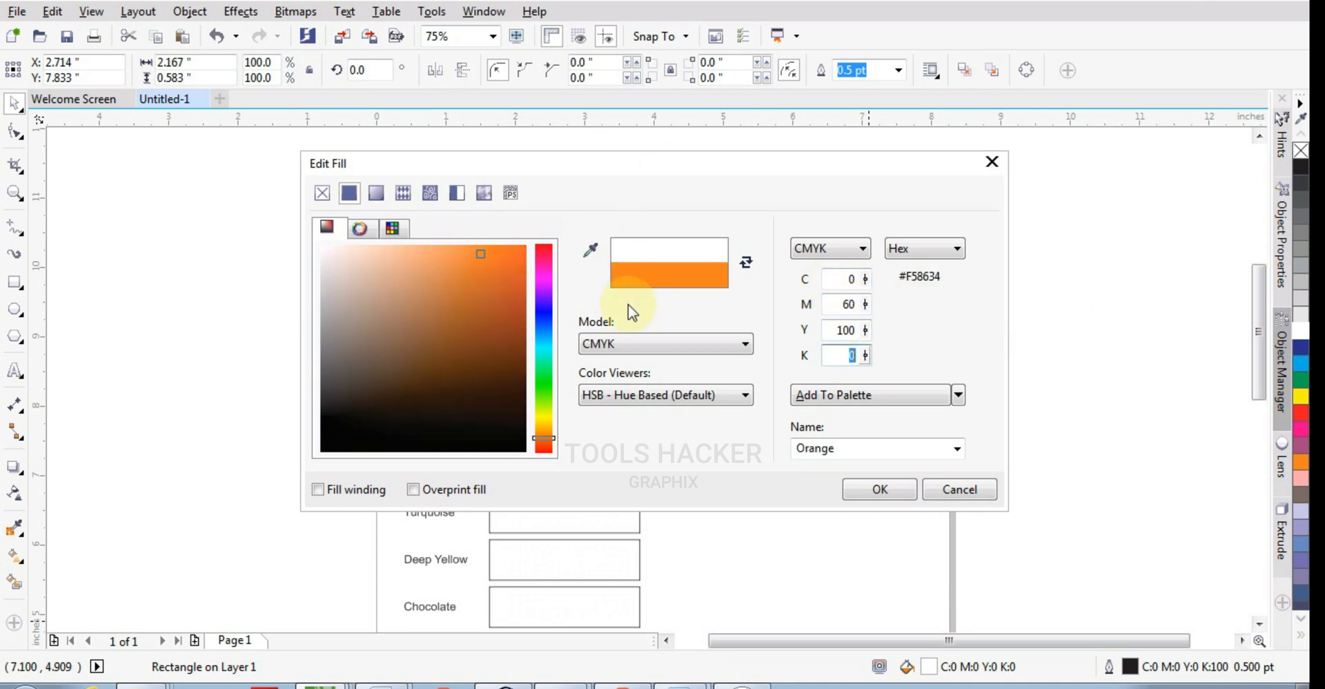
left_click(878, 488)
Step: Fill the rectangle beside "Blue Purple" with the CMYK colour C 40, M 100, Y 0, K 0
left_click(564, 473)
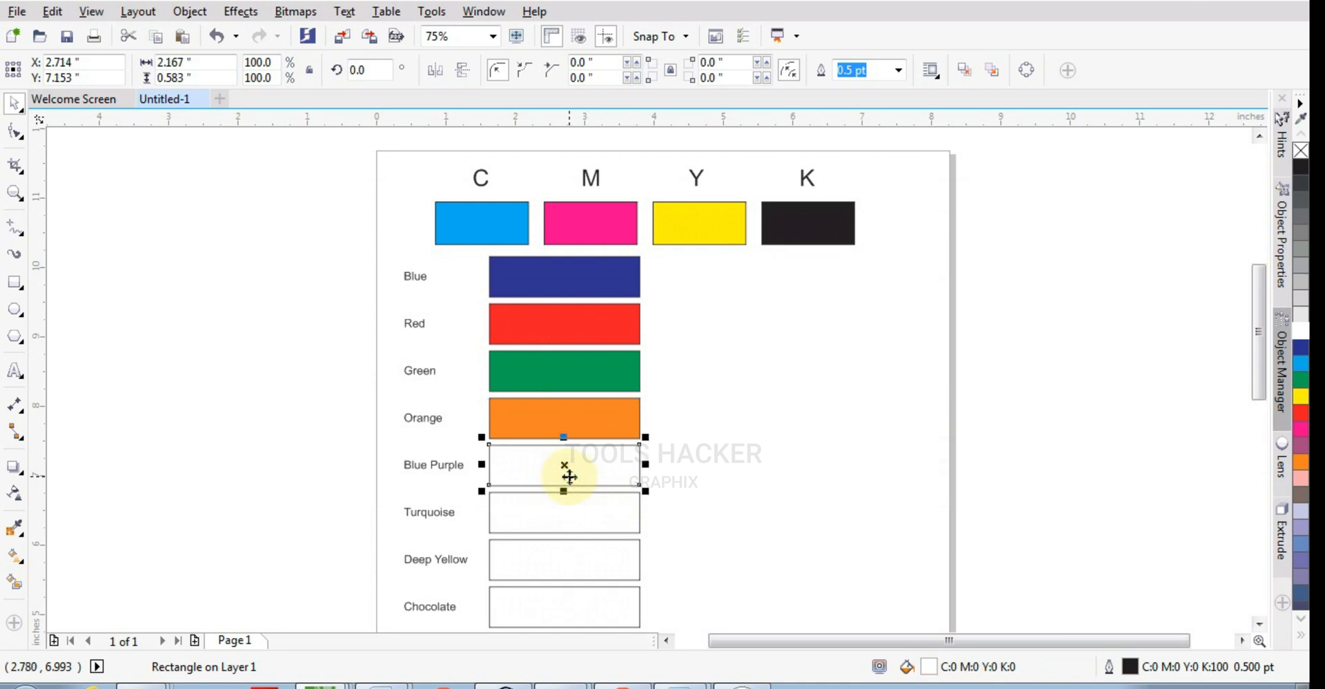
double_click(929, 666)
left_click(838, 285)
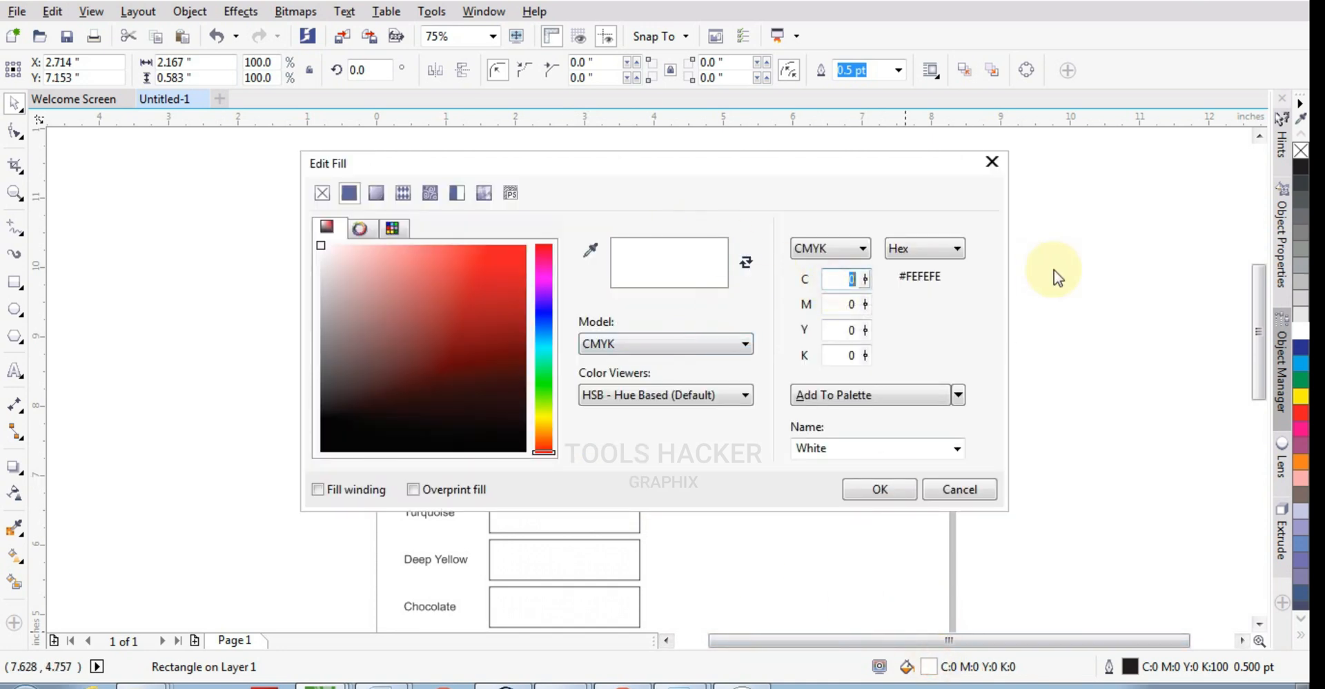
type("40")
key("Tab")
type("100")
key("Tab")
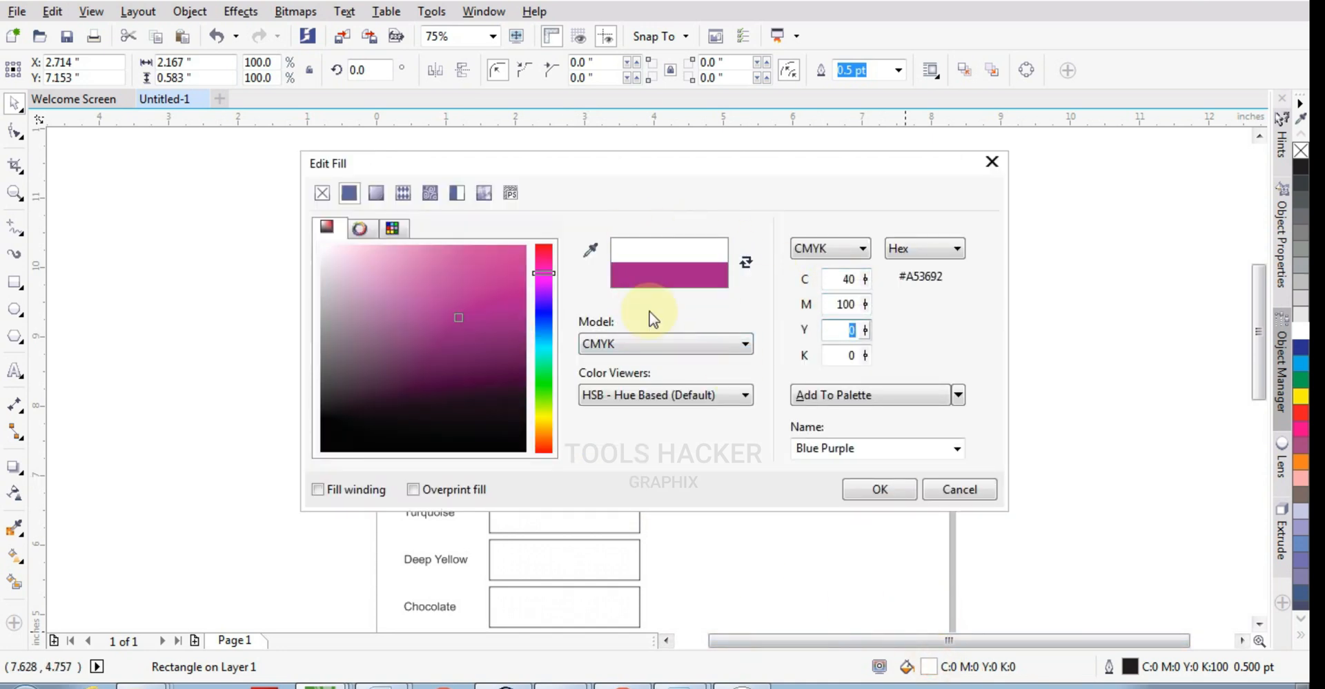
left_click(880, 489)
Step: Fill the rectangle beside "Turquoise" with the CMYK colour C 60, M 0, Y 20, K 0
left_click(624, 510)
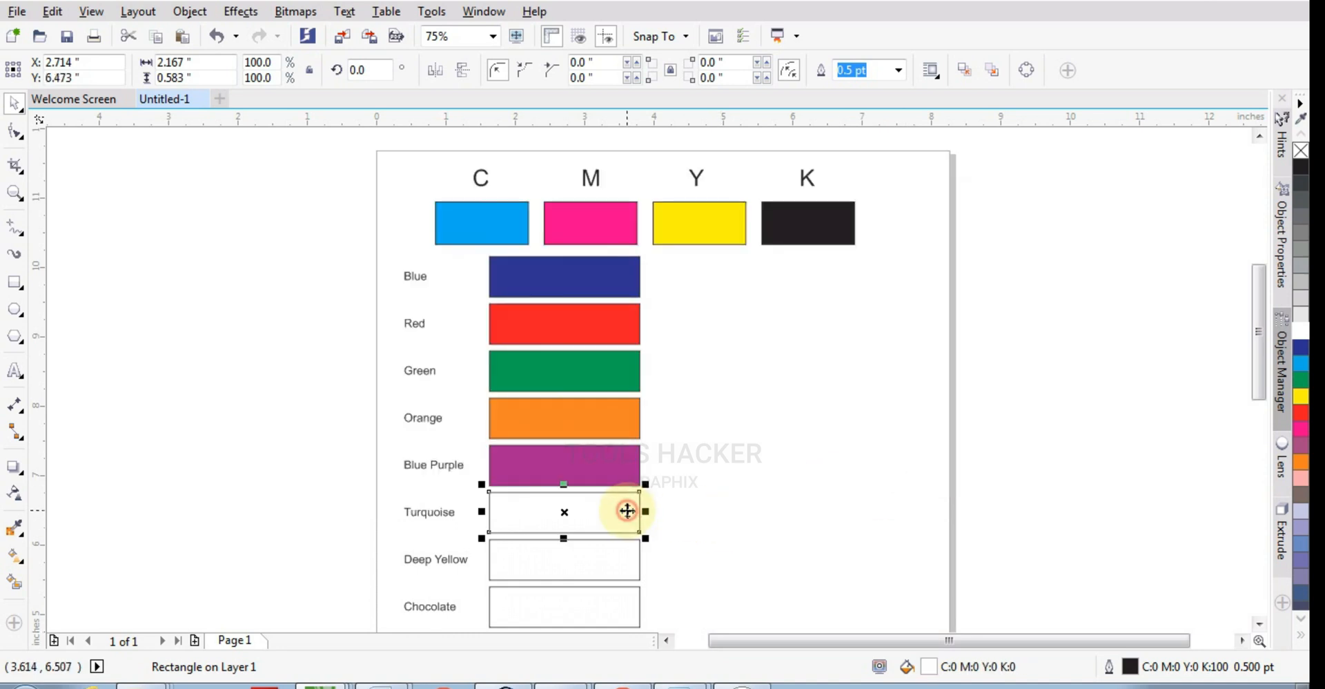
left_click_drag(1257, 335, 1257, 384)
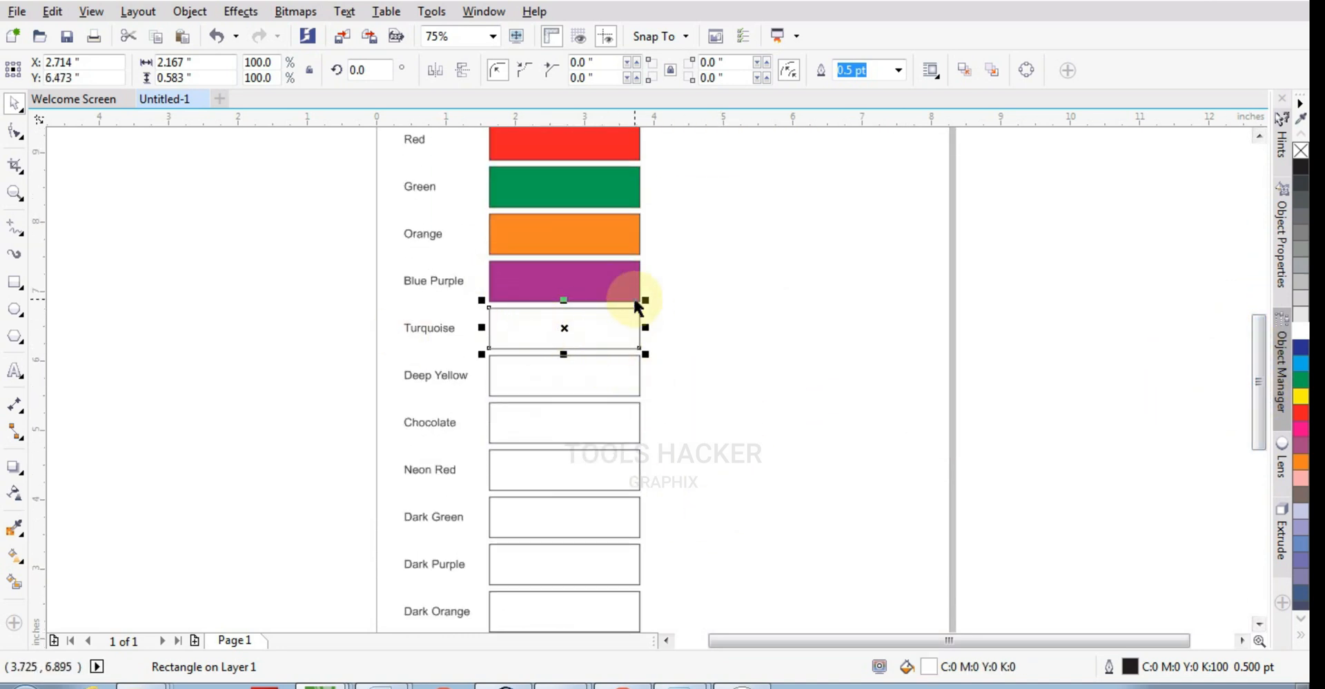
double_click(970, 666)
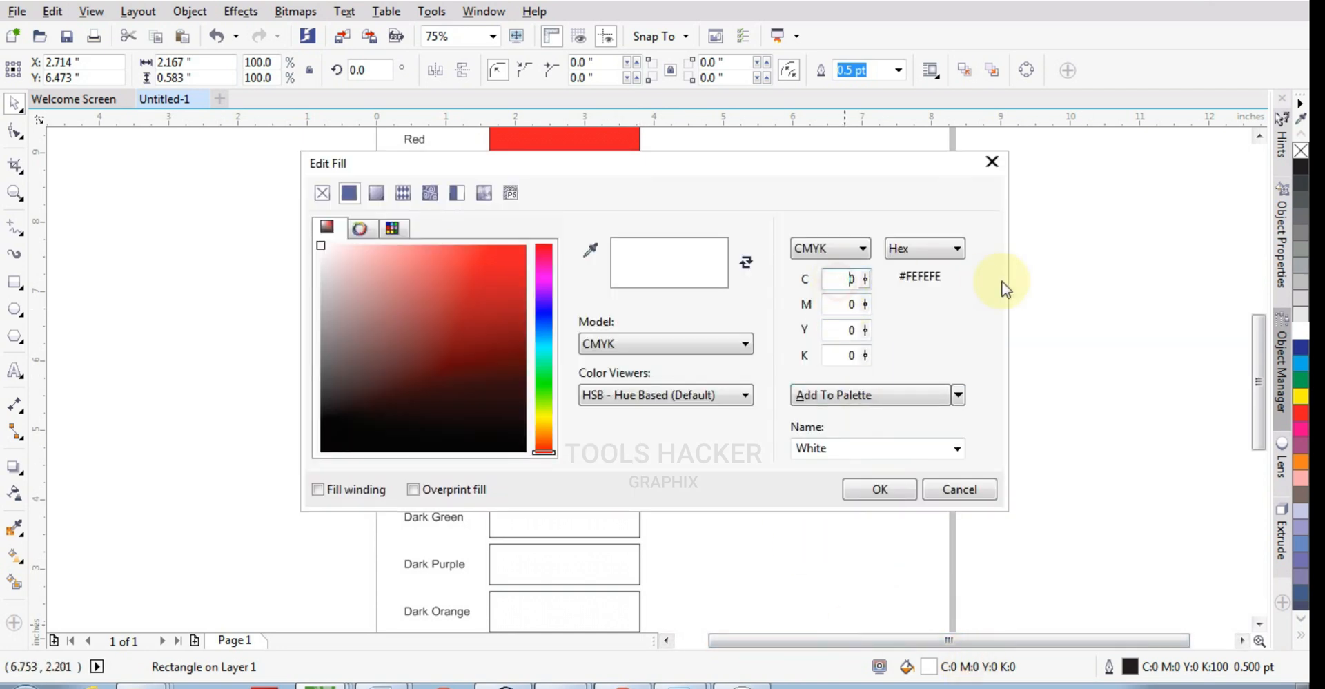
type("60")
key("Tab")
key("Tab")
type("20")
key("Tab")
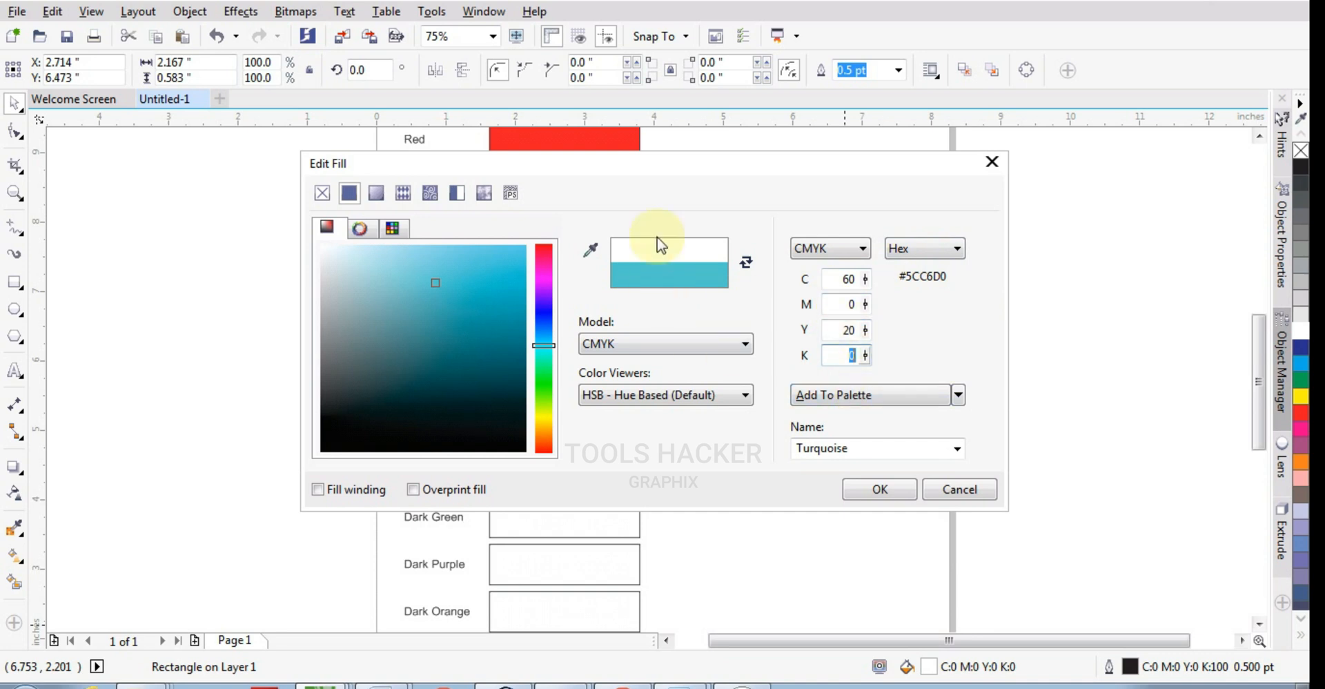
left_click(878, 489)
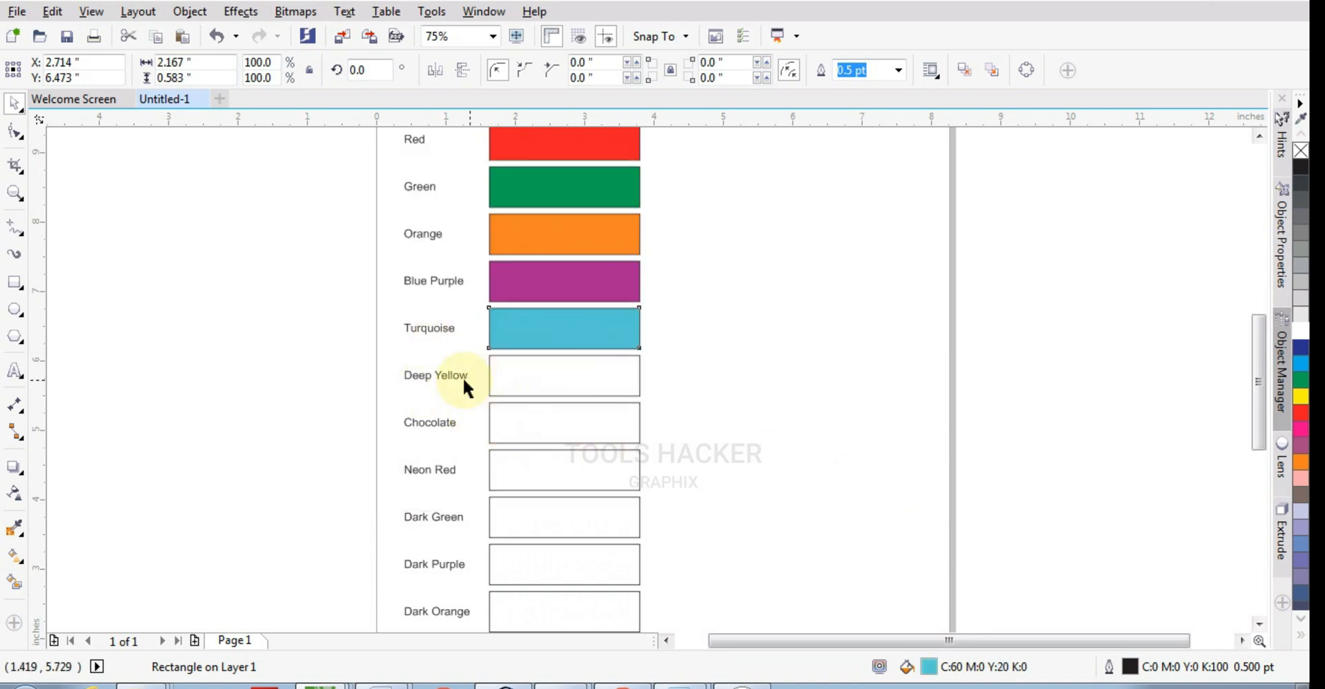
Step: Fill the rectangle beside "Deep Yellow" with the CMYK colour C 0, M 20, Y 100, K 0
left_click(620, 396)
double_click(952, 666)
double_click(856, 304)
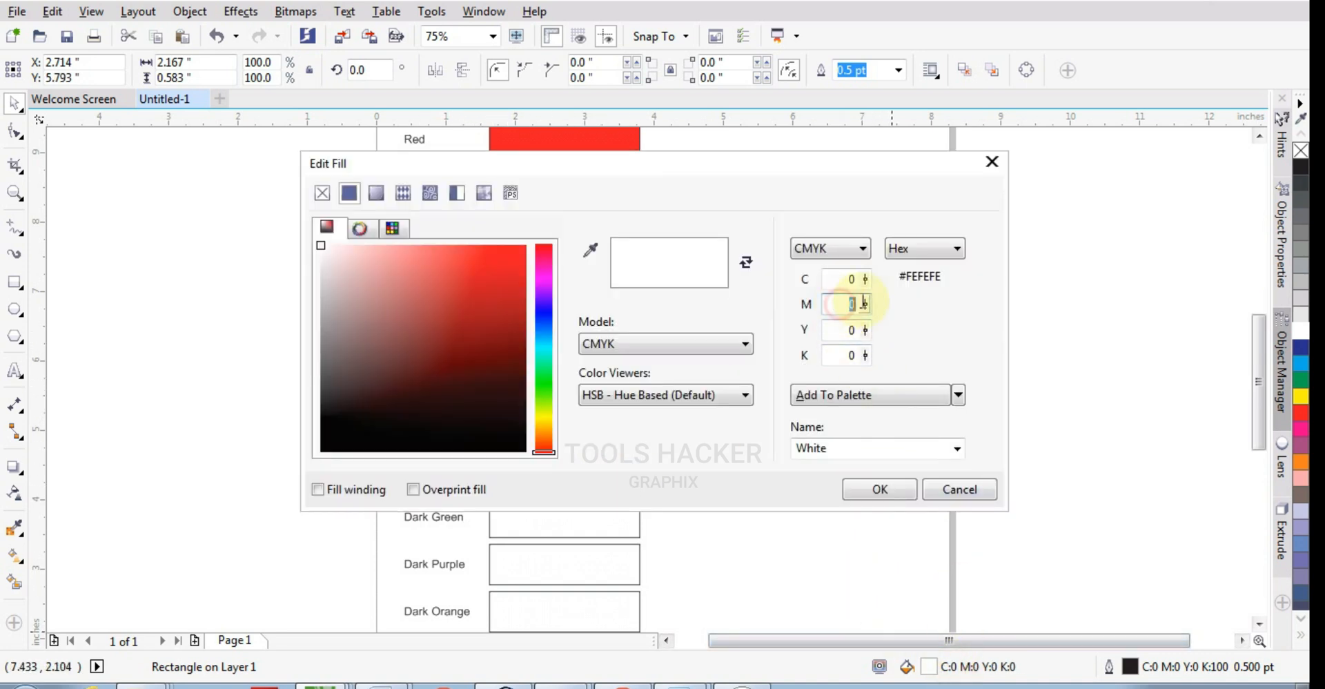
type("20")
double_click(846, 329)
type("100")
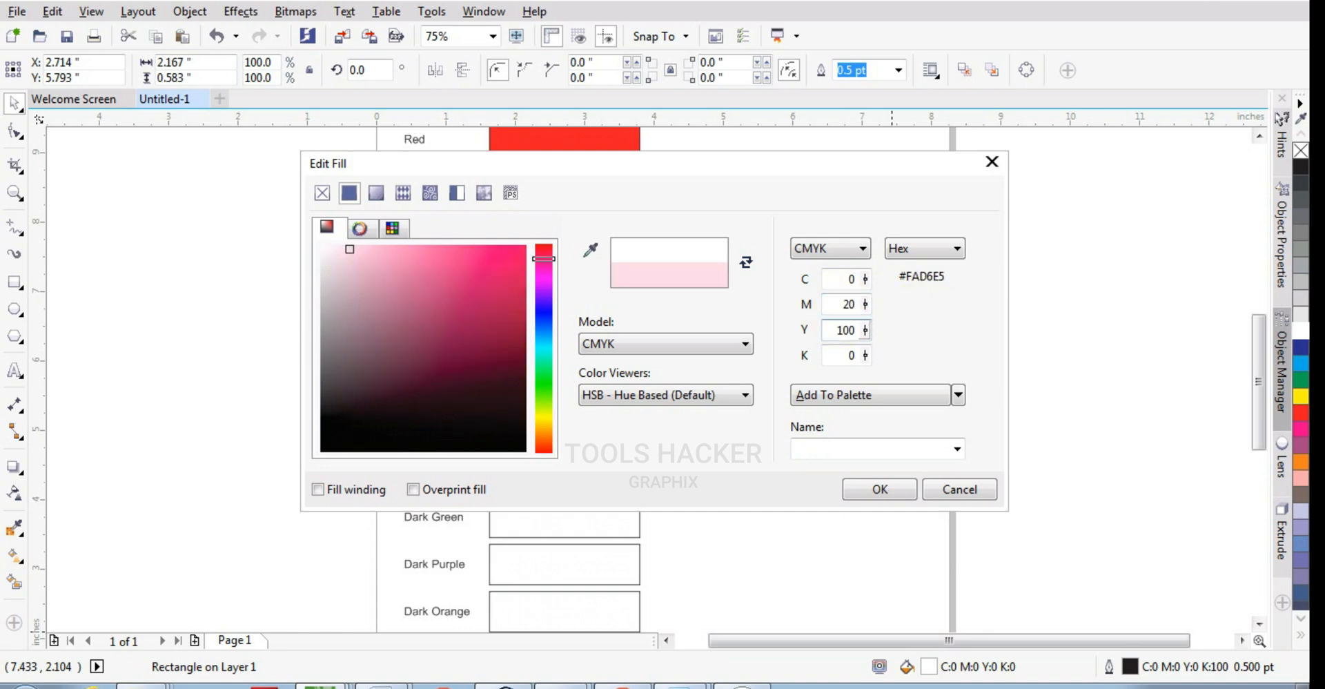
key("Tab")
left_click(862, 487)
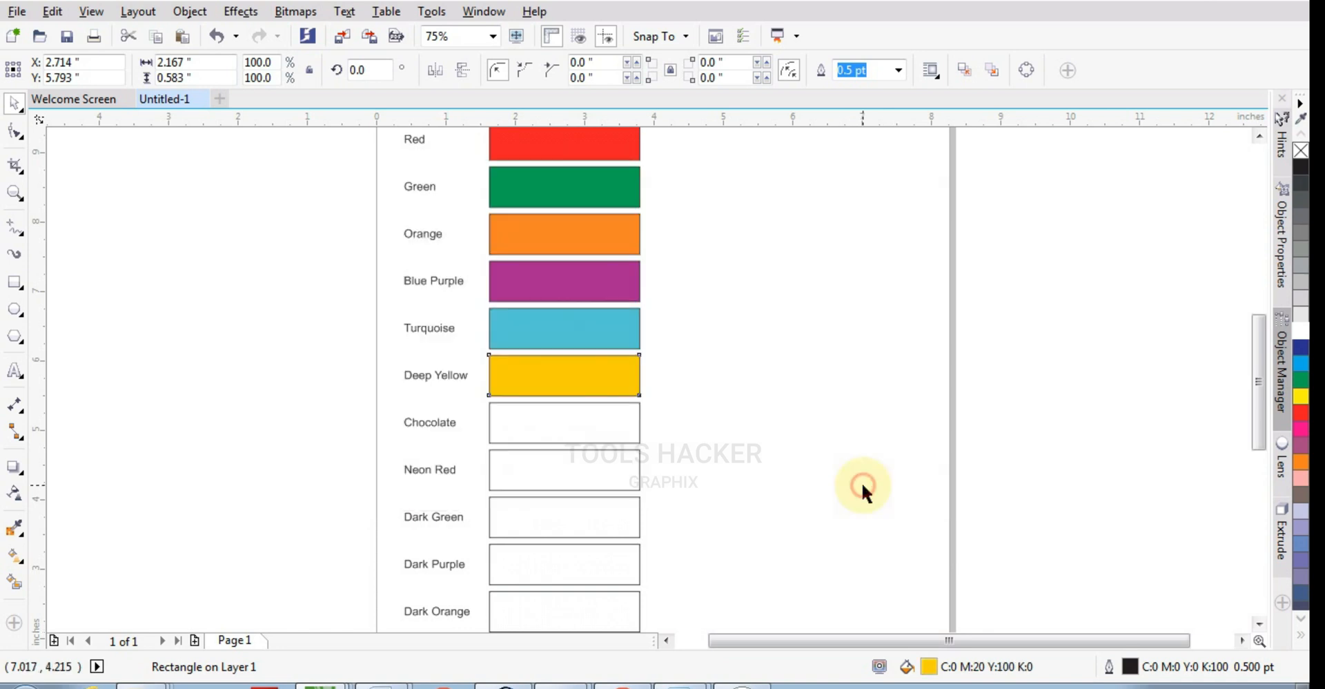
Step: Fill the rectangle beside "Chocolate" with the CMYK colour C 50, M 100, Y 100, K 60
left_click(531, 424)
double_click(932, 666)
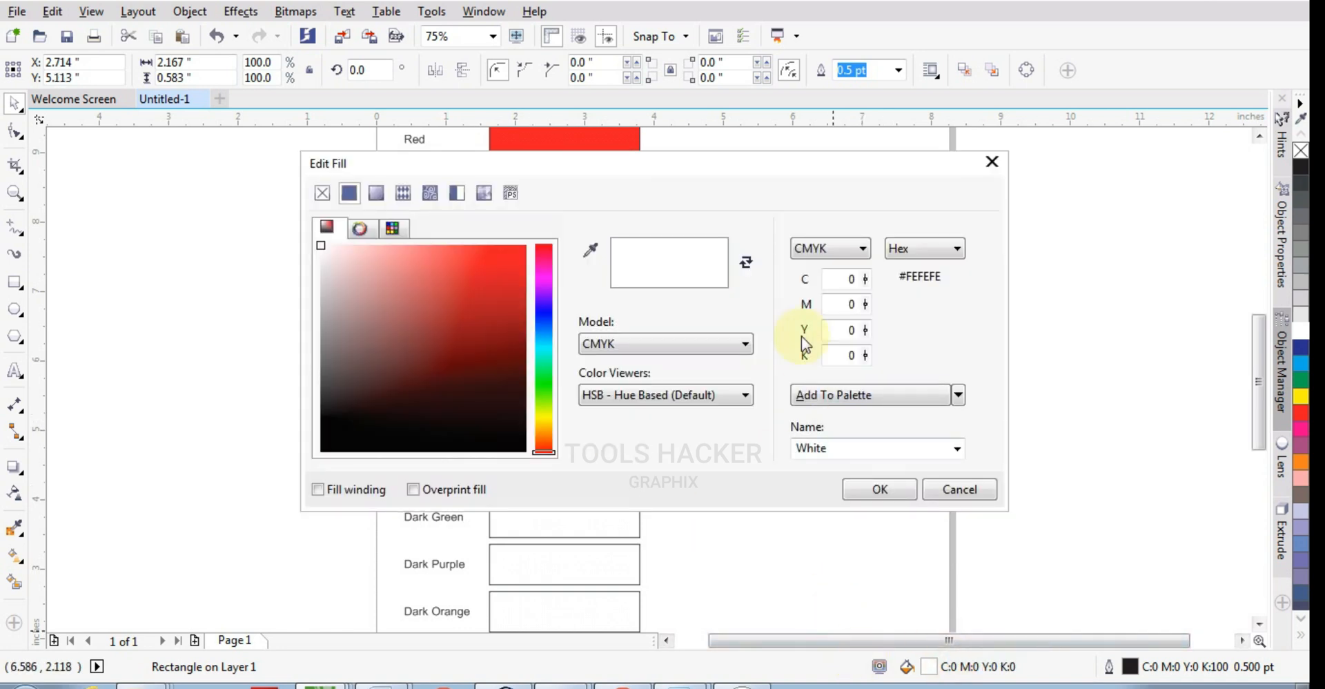
left_click(828, 279)
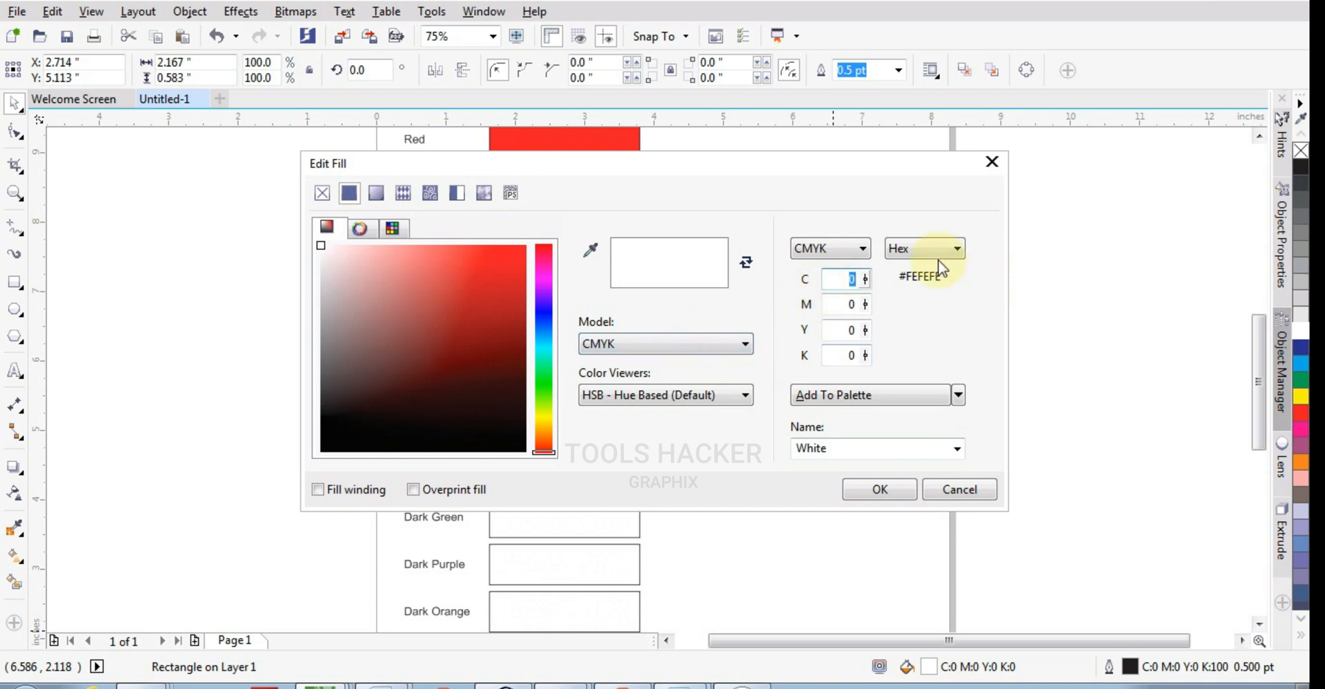
type("100")
key("Tab")
type("100")
key("Tab")
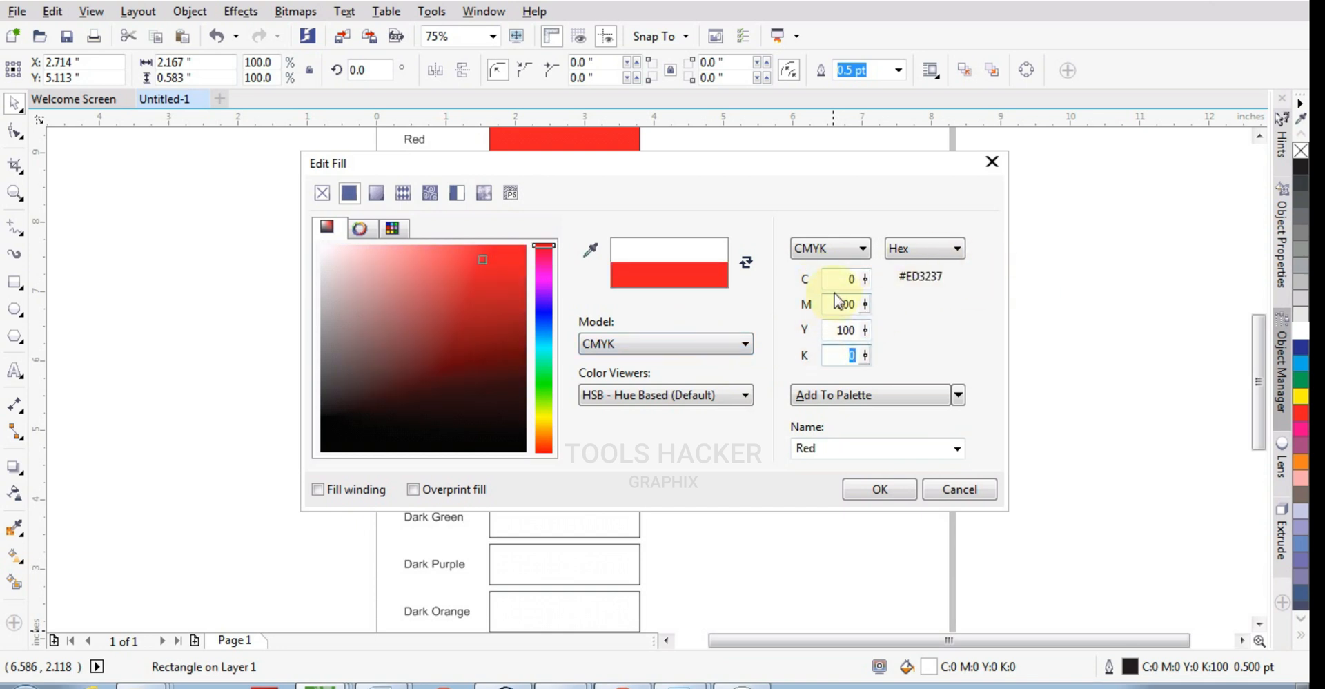
key("Tab")
key("Tab")
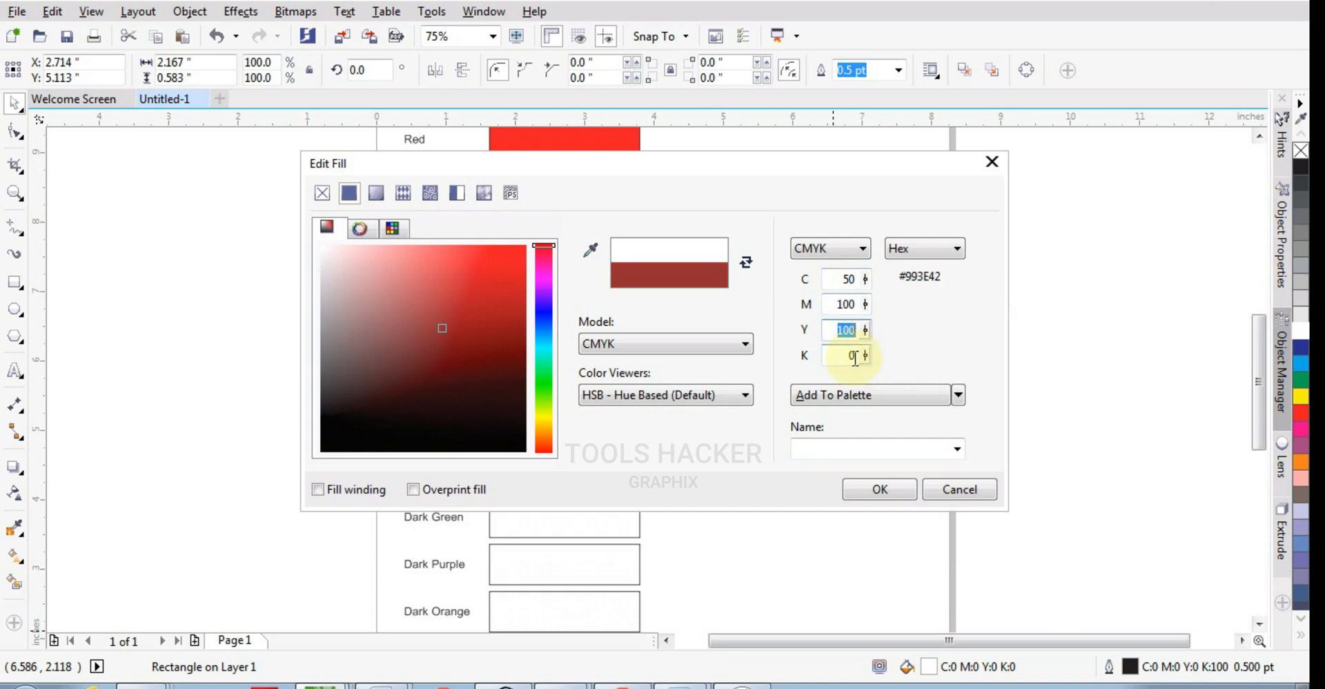
left_click(831, 355)
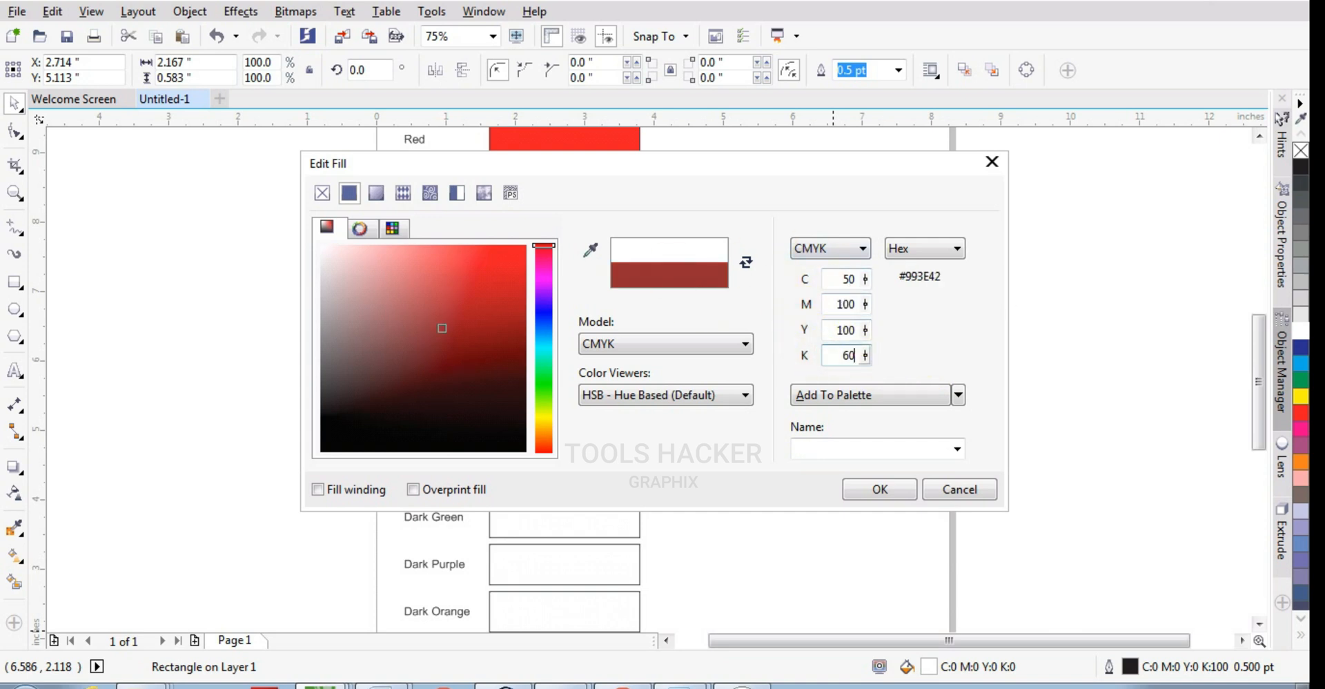
type("60")
key("Tab")
left_click(878, 488)
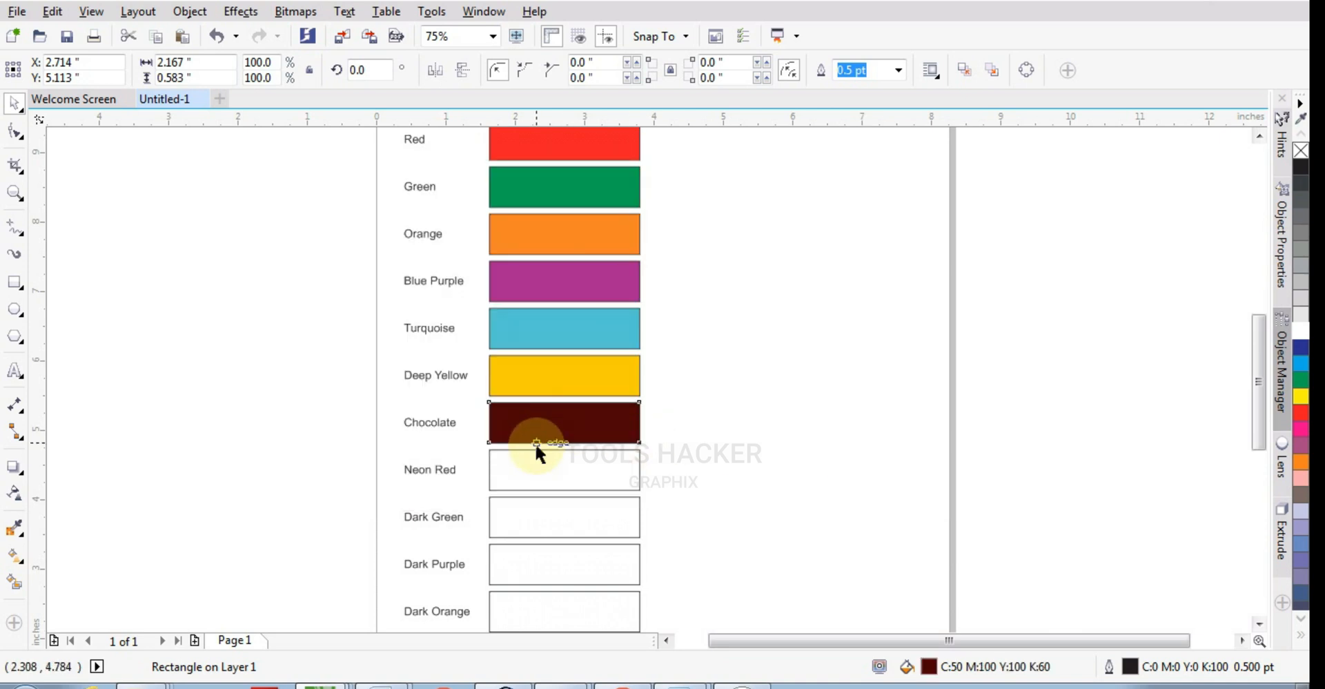
Step: Fill the rectangle beside "Neon Red" with the CMYK colour C 0, M 100, Y 60, K 0
scroll(529, 441, "up", 2)
left_click(531, 444)
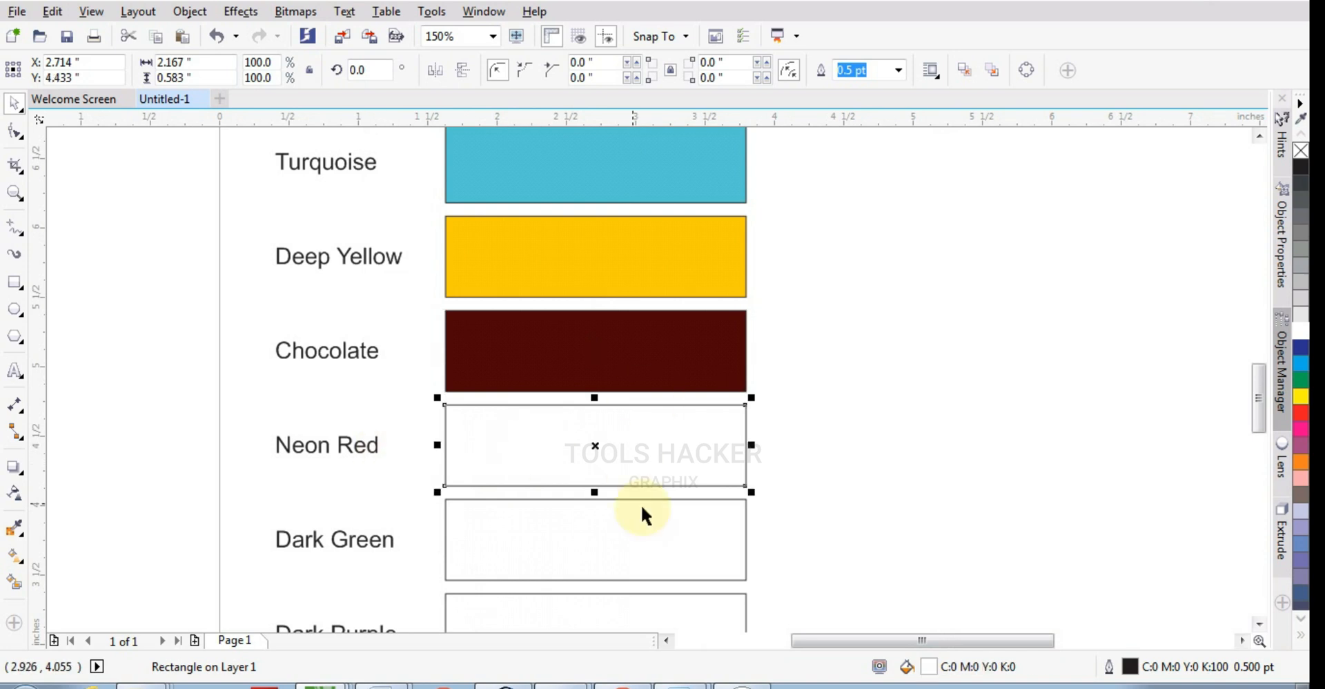
double_click(943, 668)
double_click(849, 304)
type("100")
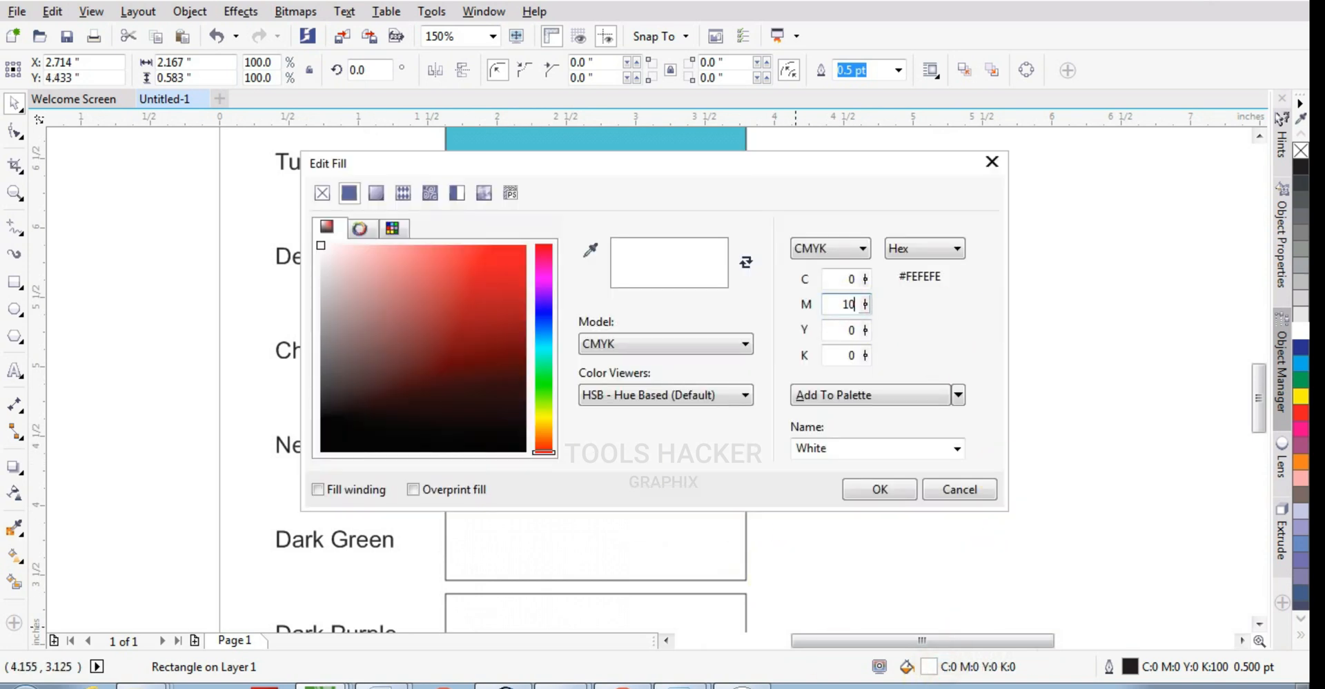
key("Tab")
type("60")
key("Tab")
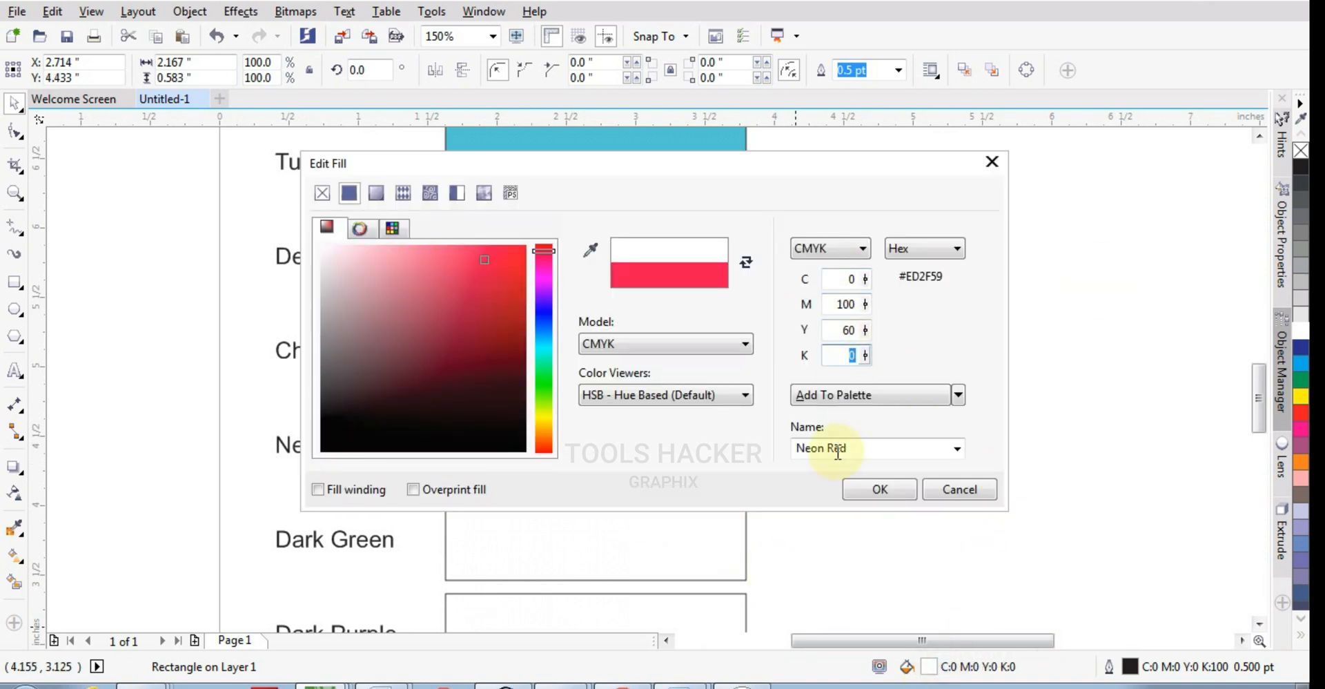
left_click(870, 489)
Step: Fill the rectangle beside "Dark Green" with the CMYK colour C 100, M 50, Y 100, K 0
scroll(1257, 384, "down", 3)
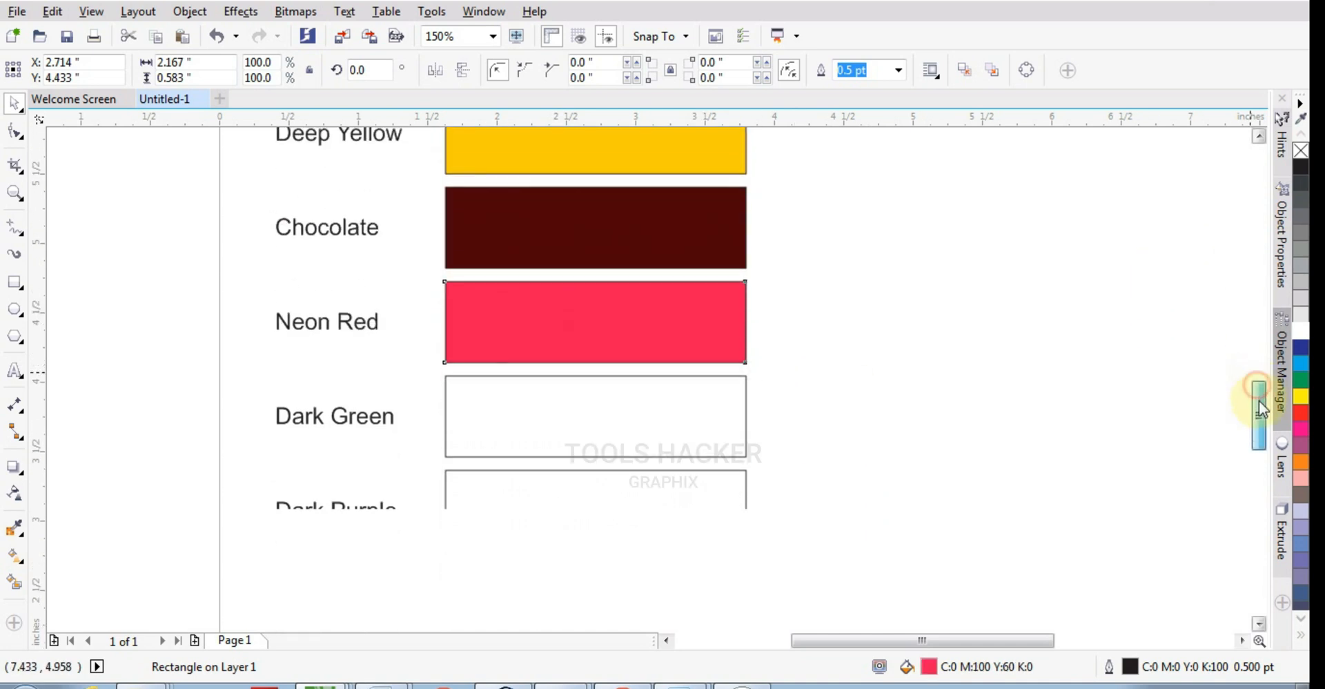
left_click(696, 379)
double_click(973, 666)
left_click_drag(840, 281, 962, 281)
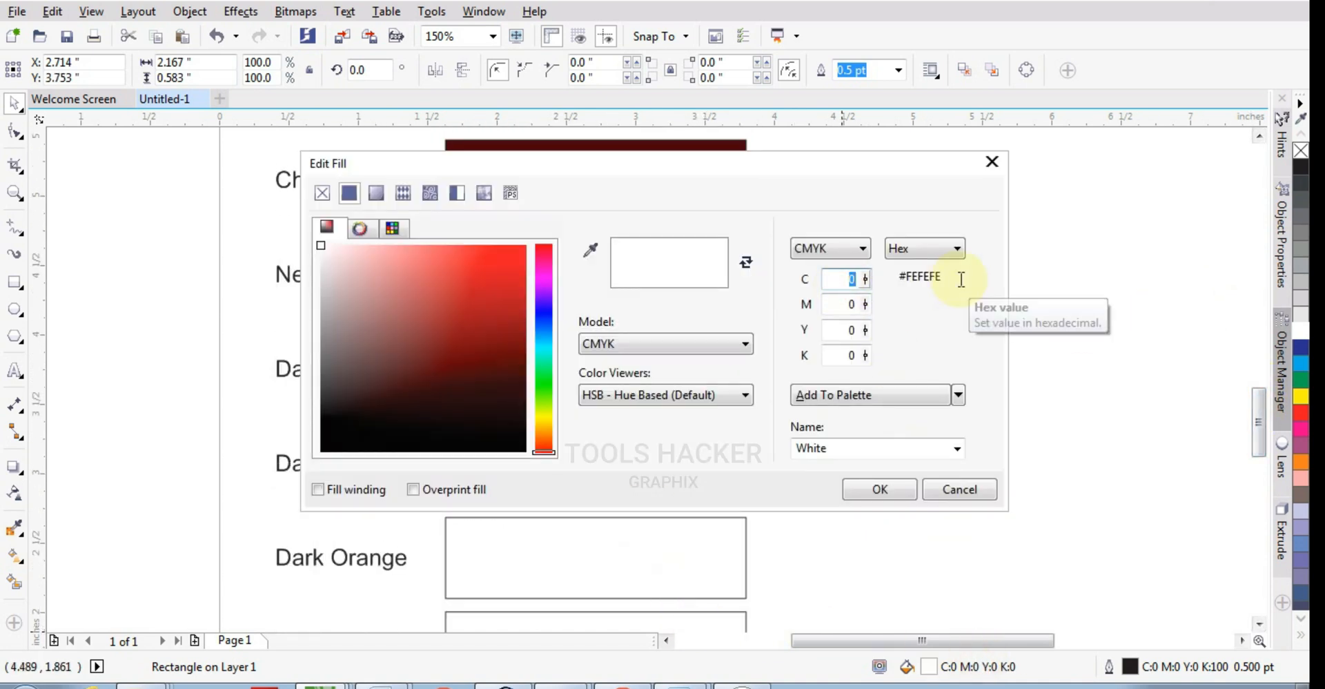
type("100")
key("Tab")
key("Tab")
type("100")
key("Tab")
left_click_drag(837, 307, 886, 308)
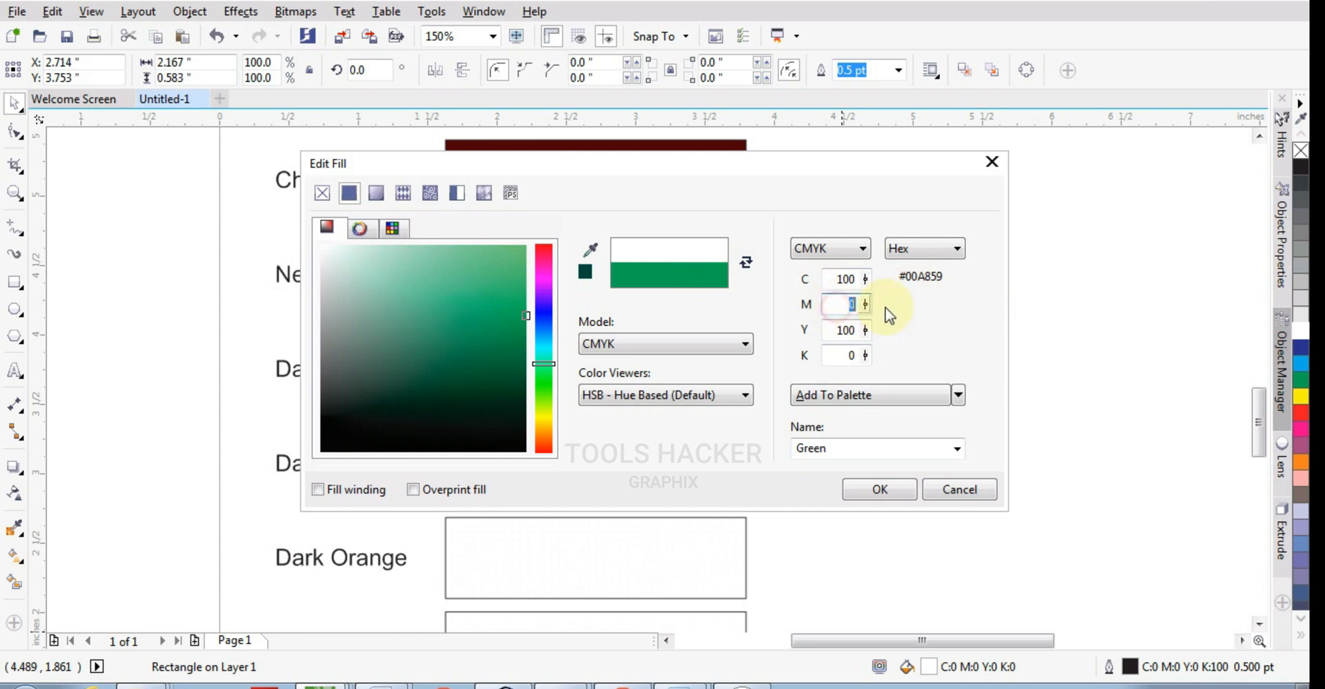
type("50")
key("Tab")
left_click(864, 487)
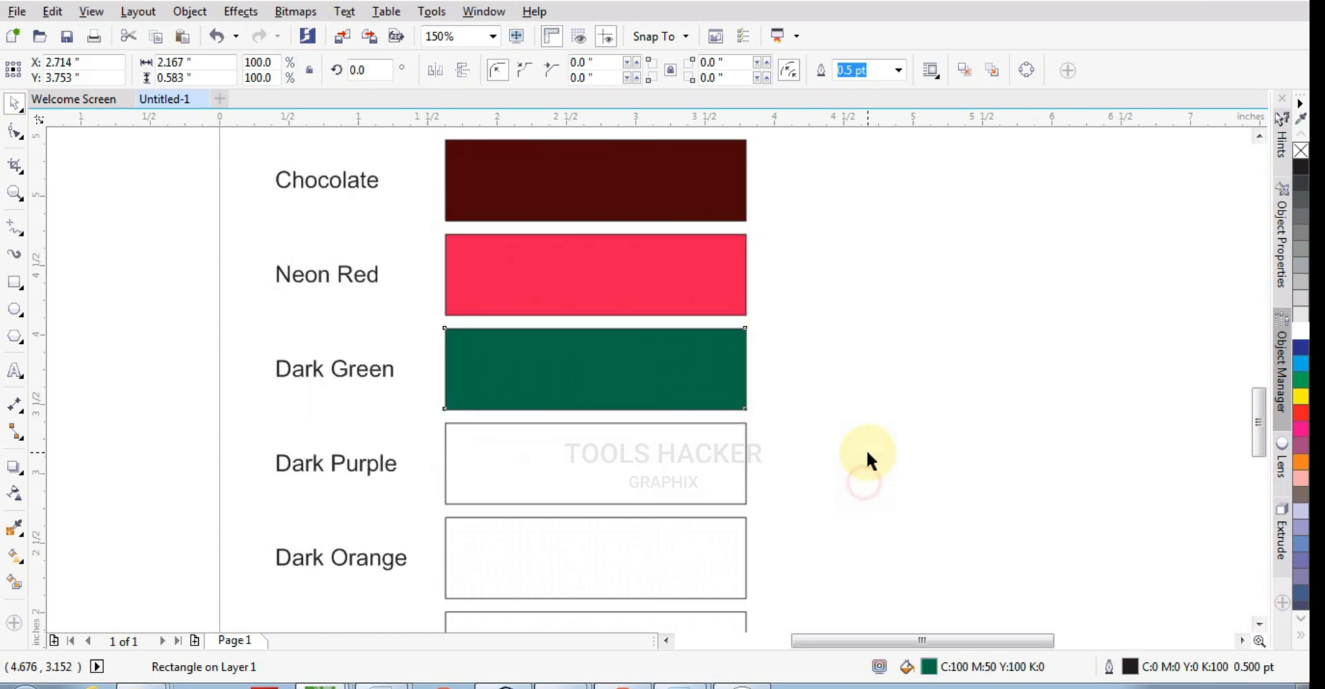
Step: Fill the rectangle beside "Dark Purple" with the CMYK colour C 80, M 100, Y 0, K 0
left_click(621, 431)
scroll(1257, 425, "down", 2)
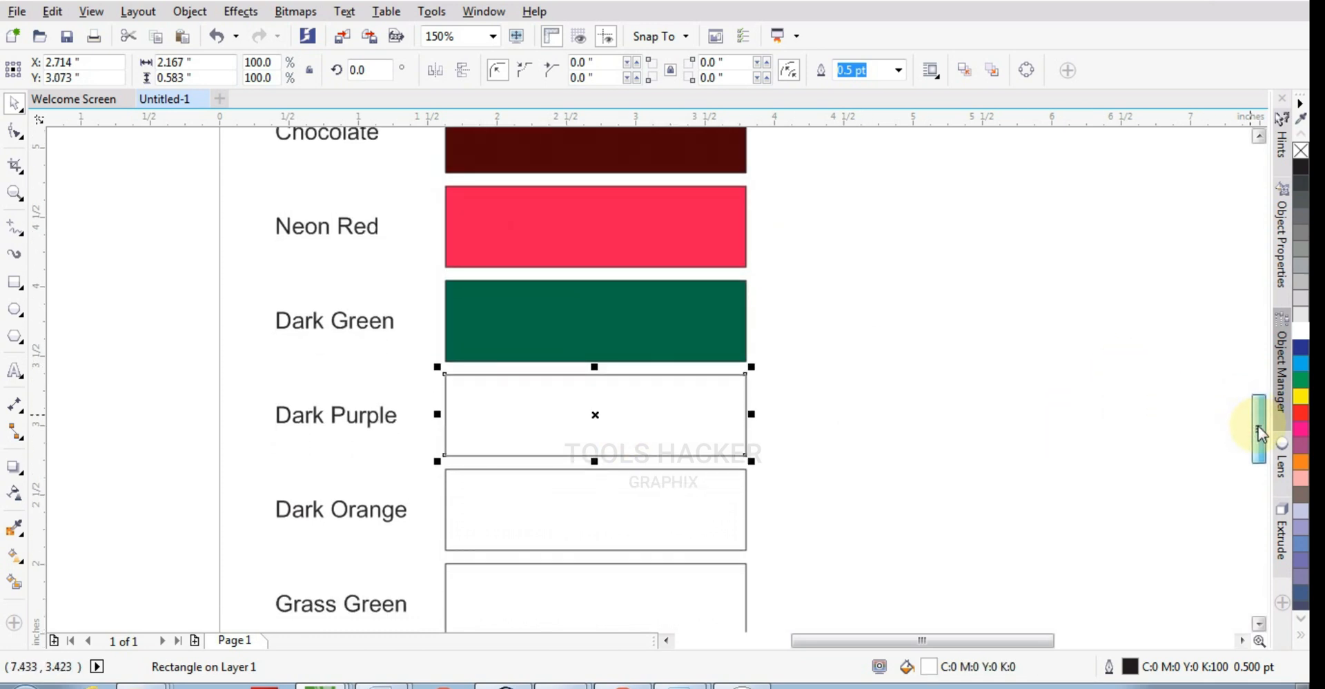
double_click(925, 667)
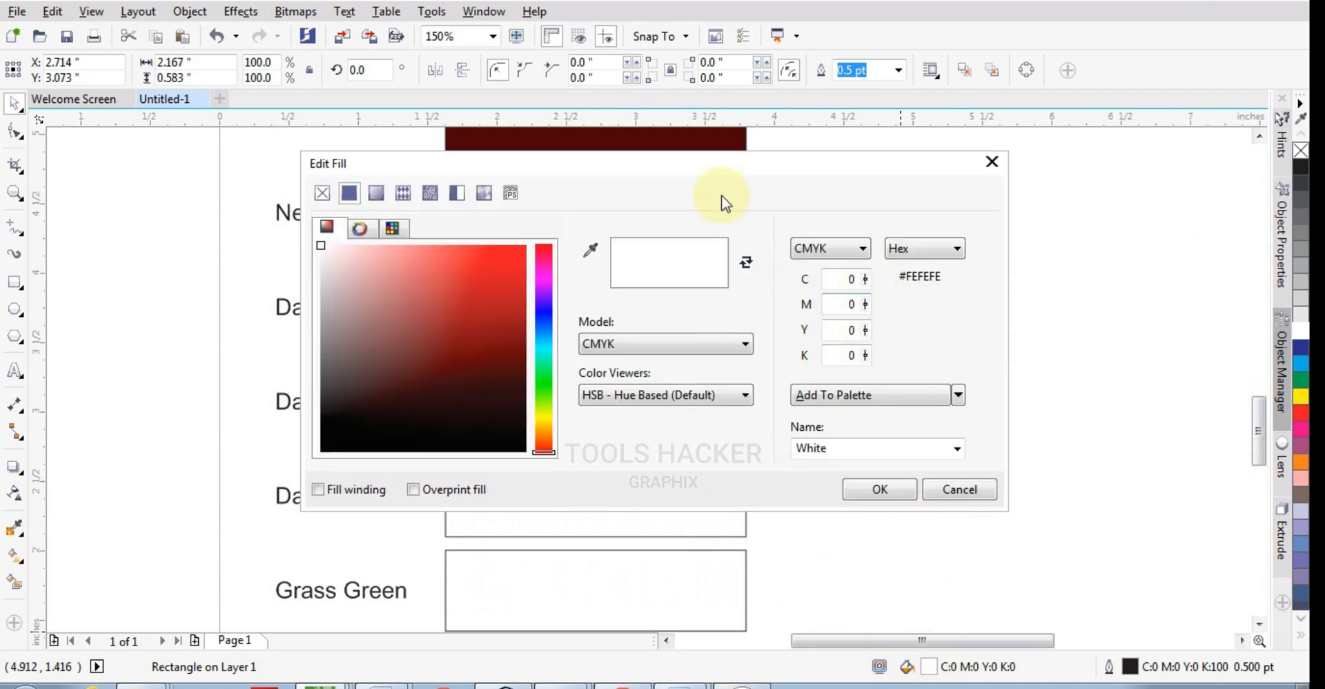
left_click_drag(715, 165, 667, 2)
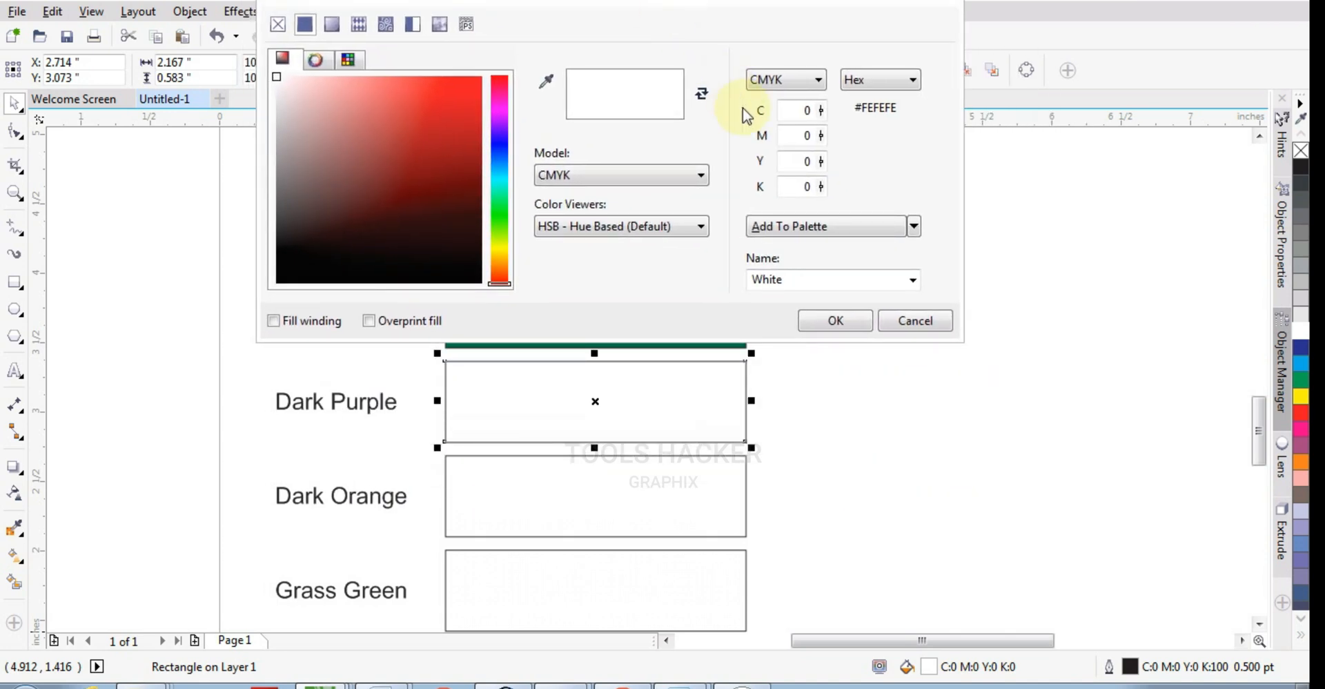
left_click(803, 110)
type("80")
key("Tab")
type("100")
key("Tab")
key("Tab")
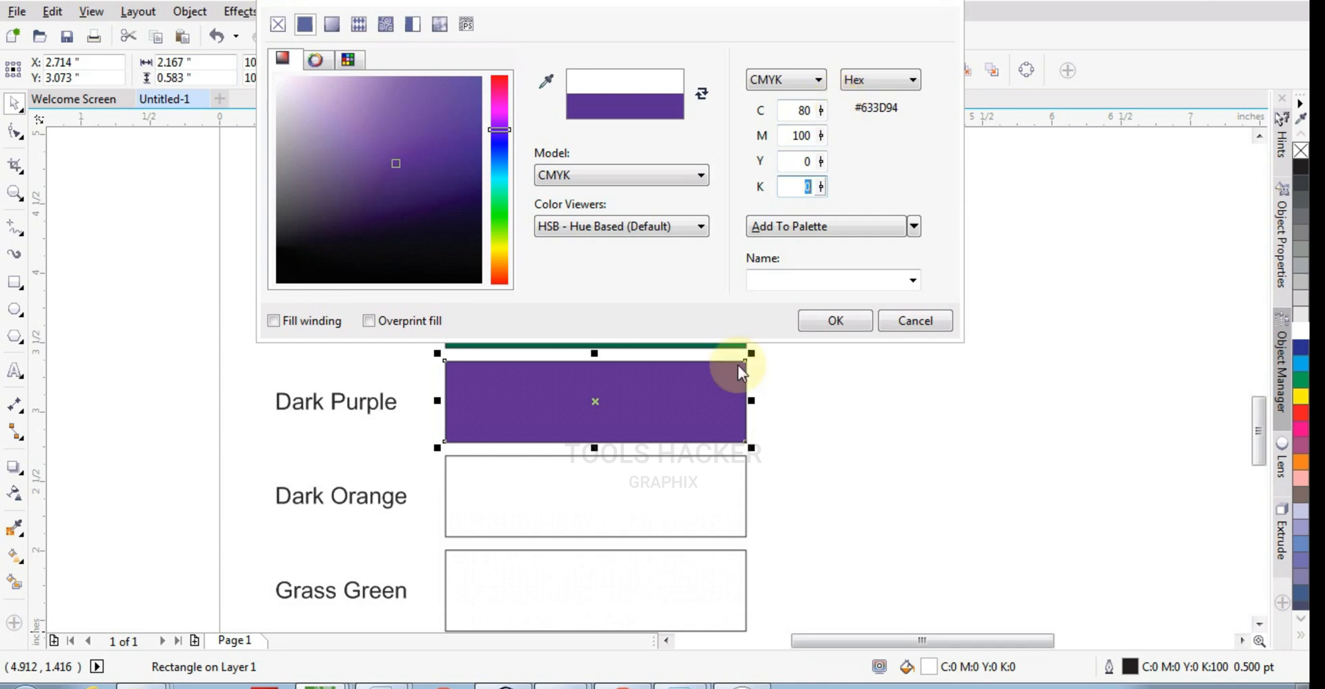
left_click(821, 321)
Step: Fill the rectangle beside "Dark Orange" with the CMYK colour C 0, M 80, Y 100, K 0
left_click(607, 511)
double_click(929, 667)
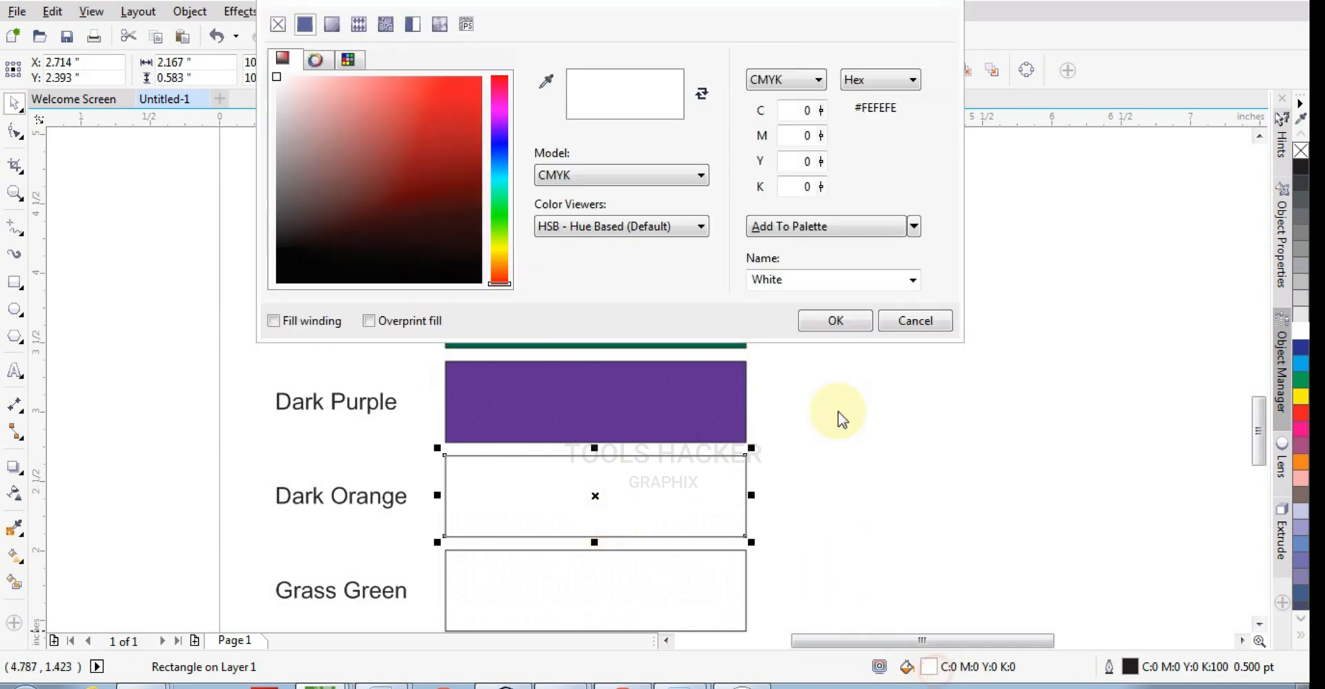
double_click(794, 110)
type("0")
key("Tab")
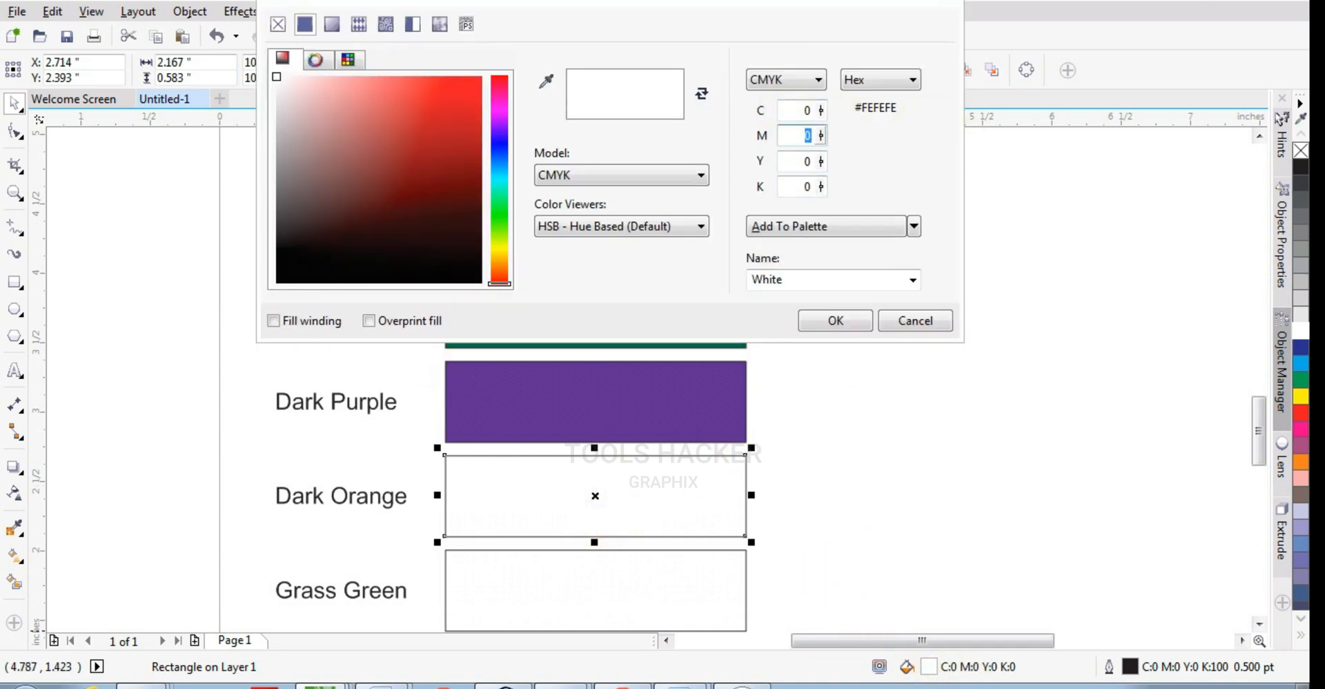
type("80")
key("Tab")
type("100")
key("Tab")
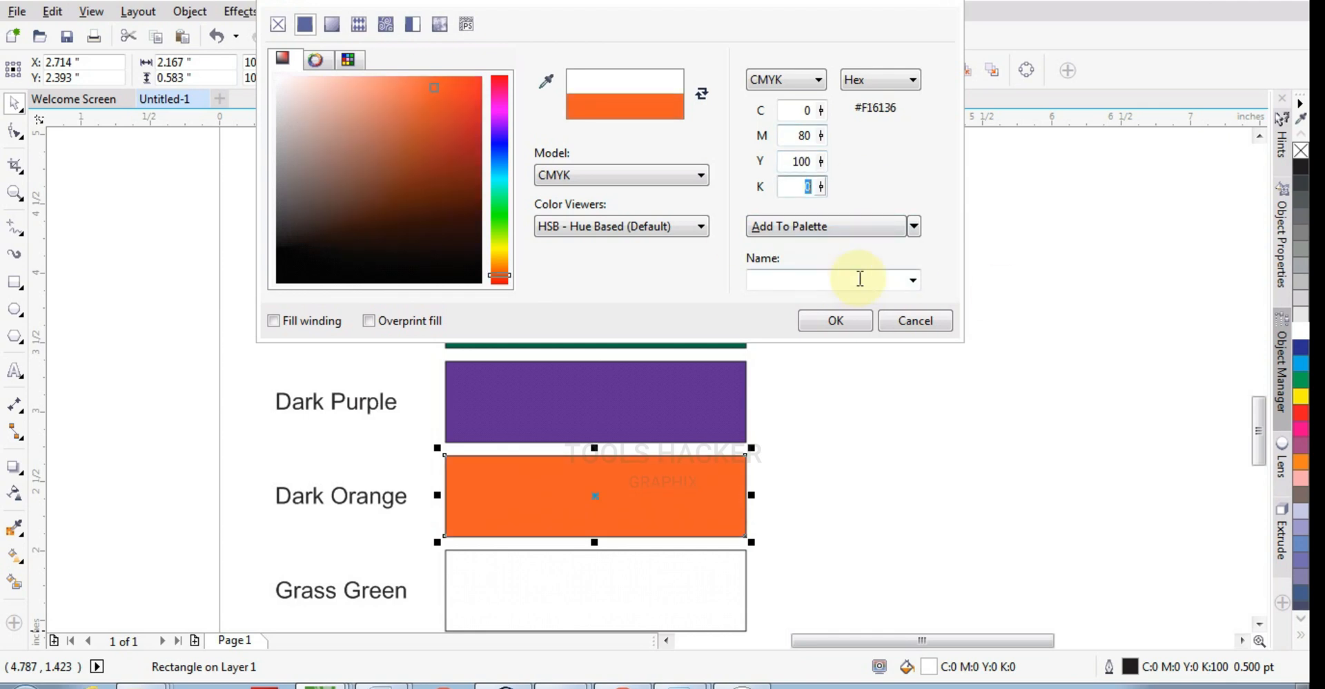
left_click(856, 322)
Step: Fill the rectangle beside "Grass Green" with the CMYK colour C 60, M 0, Y 40, K 40
left_click_drag(1258, 431, 1263, 462)
left_click(612, 409)
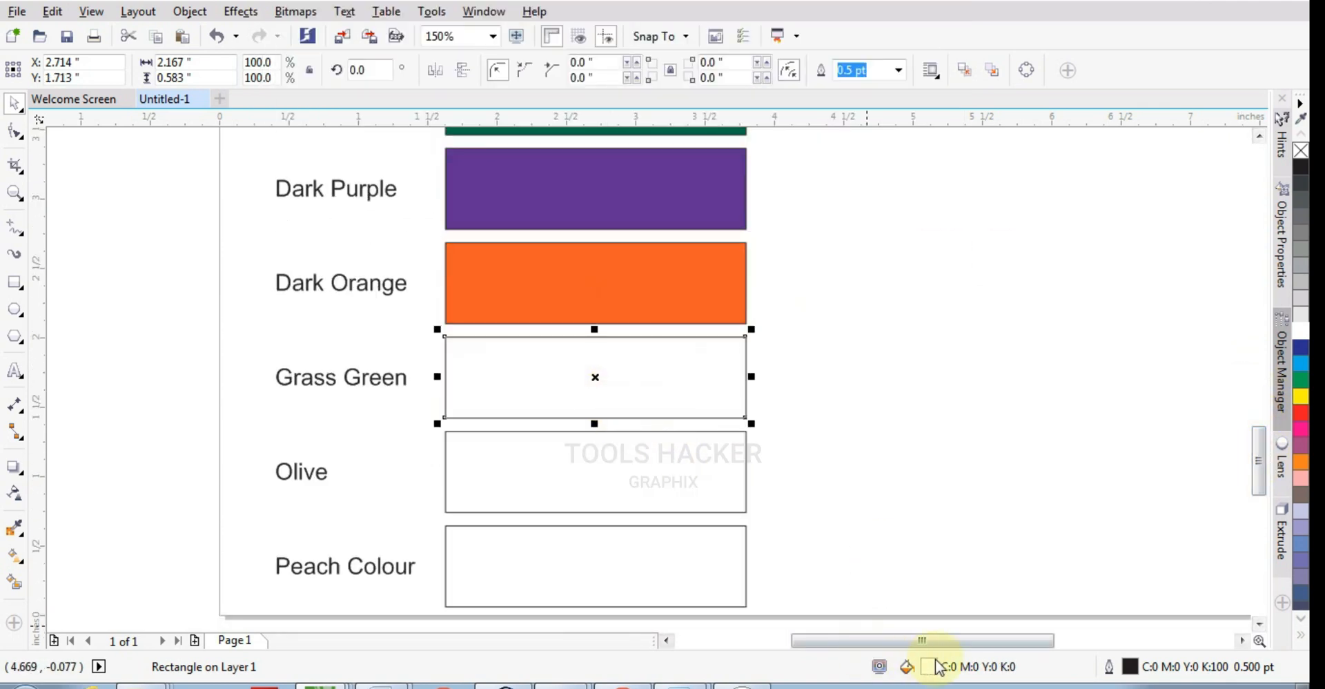
double_click(929, 666)
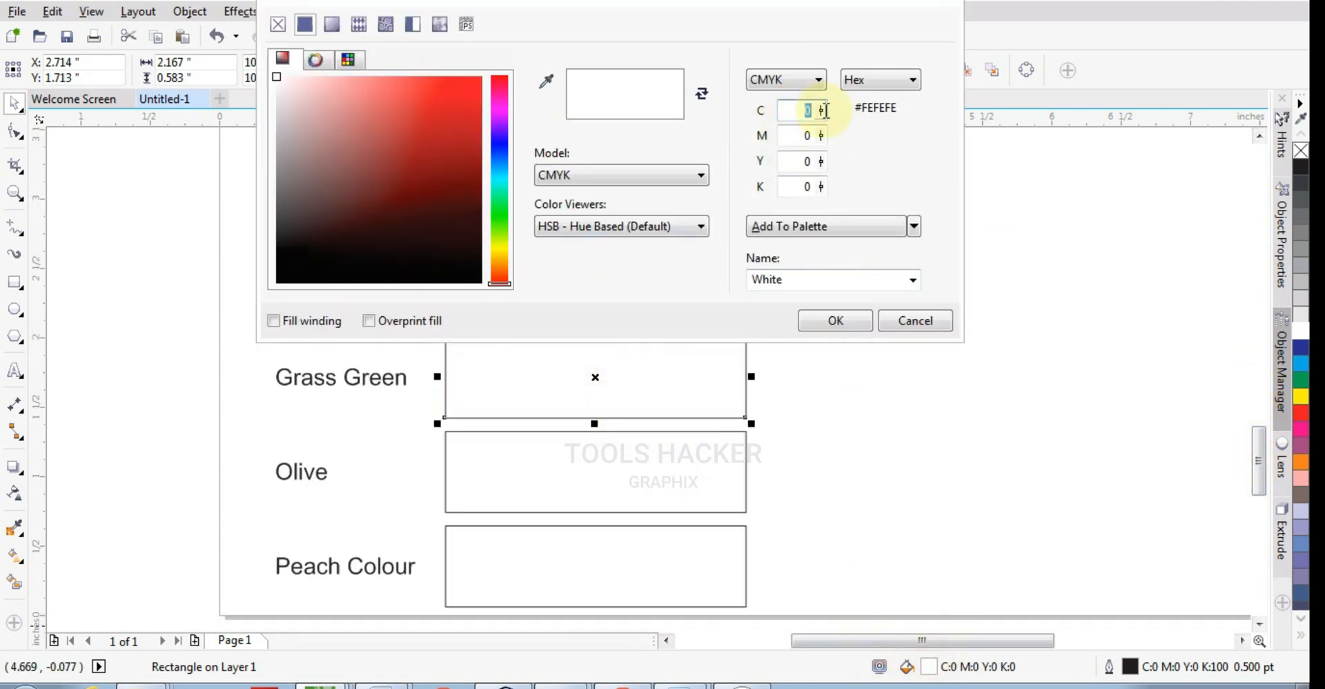
type("60")
key("Tab")
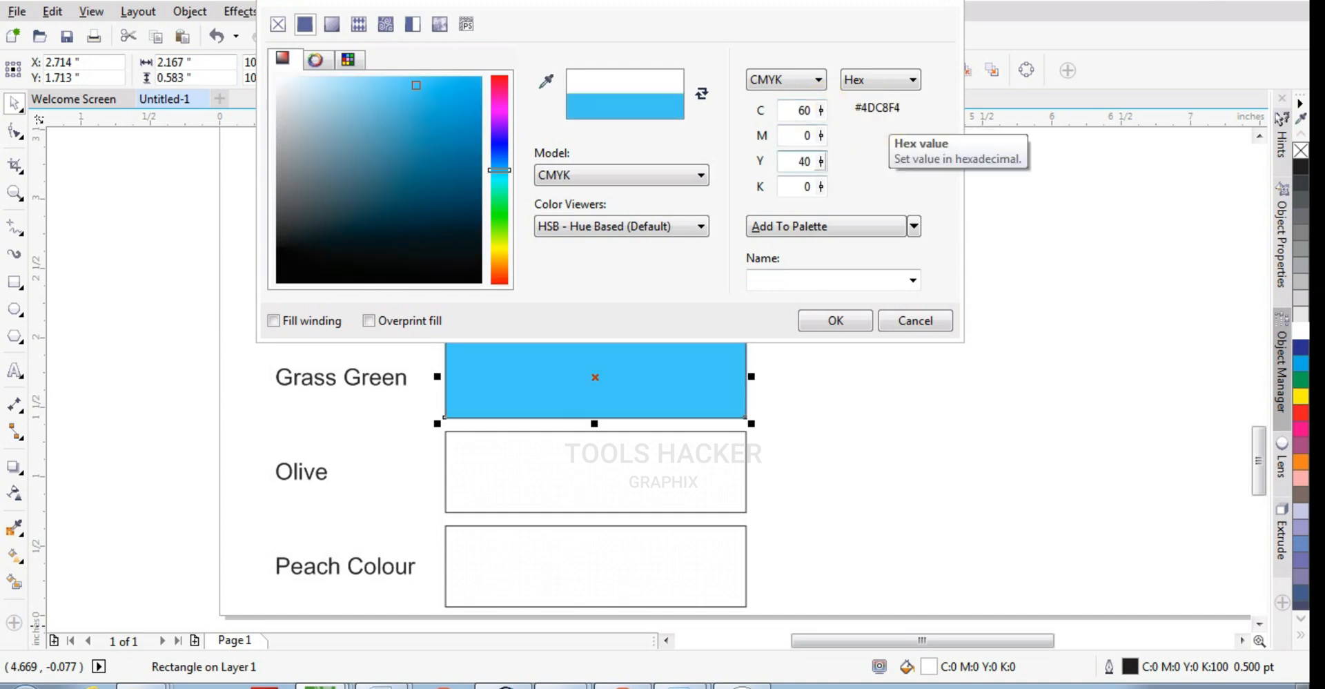
key("Tab")
key("Tab")
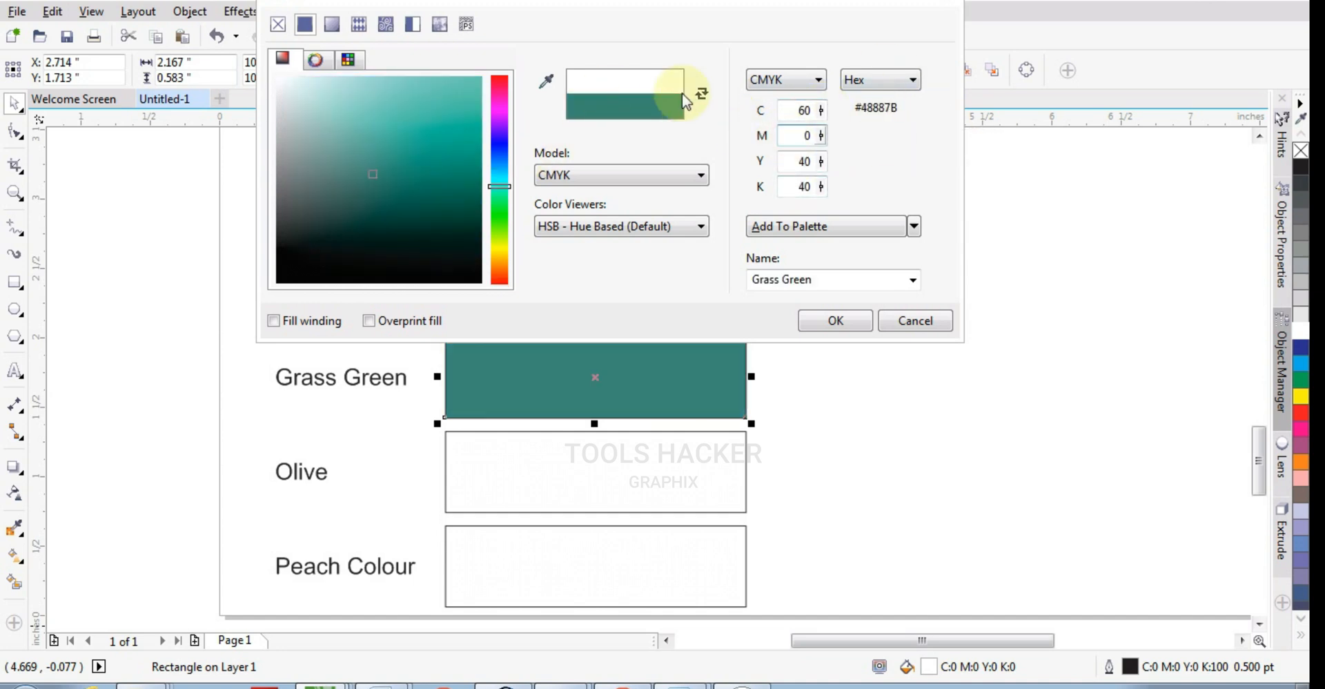
left_click(814, 321)
Step: Fill the rectangle beside "Olive" with the CMYK colour C 0, M 0, Y 40, K 40
scroll(694, 346, "down", 3)
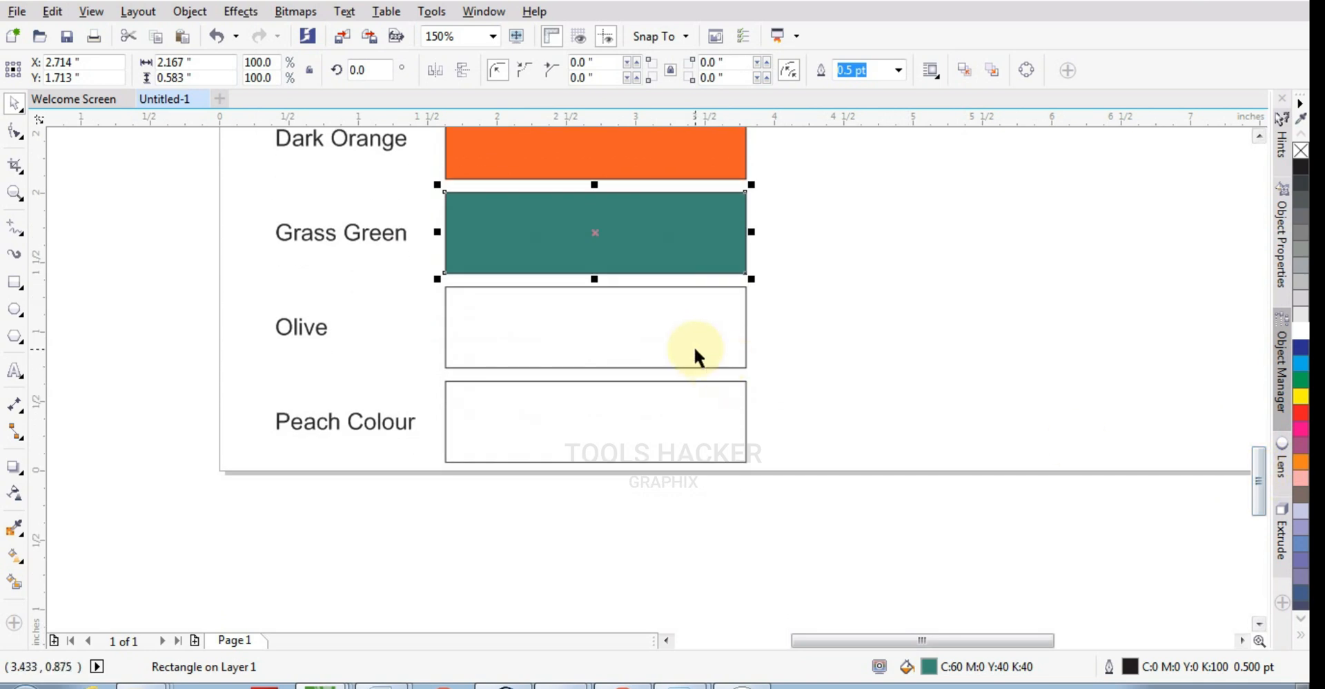
left_click(693, 343)
key("shift+F11")
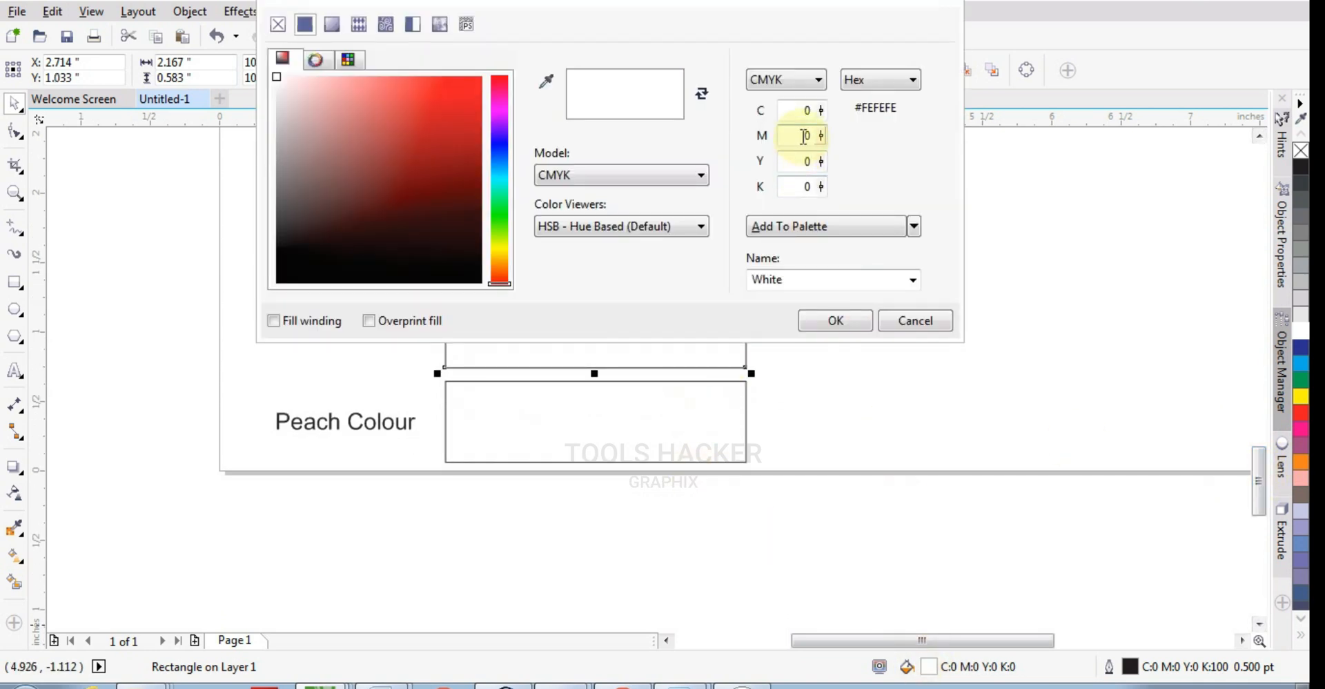
type("40")
key("Tab")
type("4")
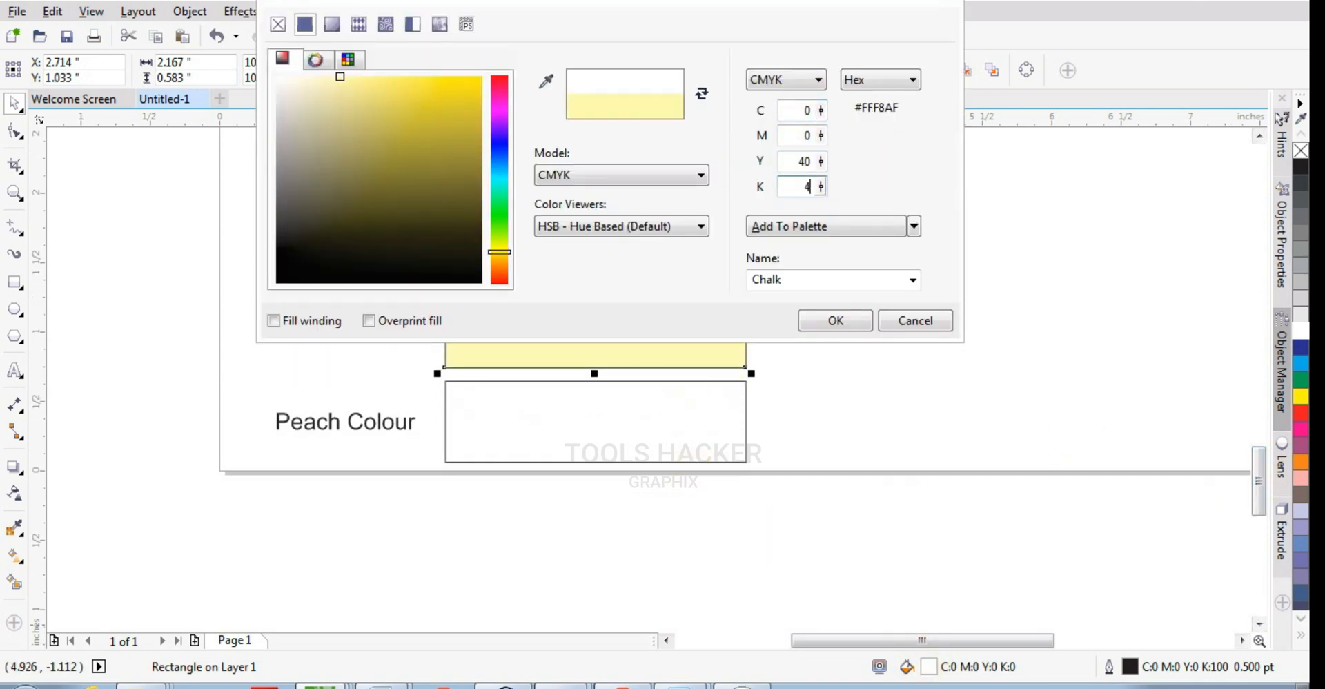
key("Tab")
left_click(814, 319)
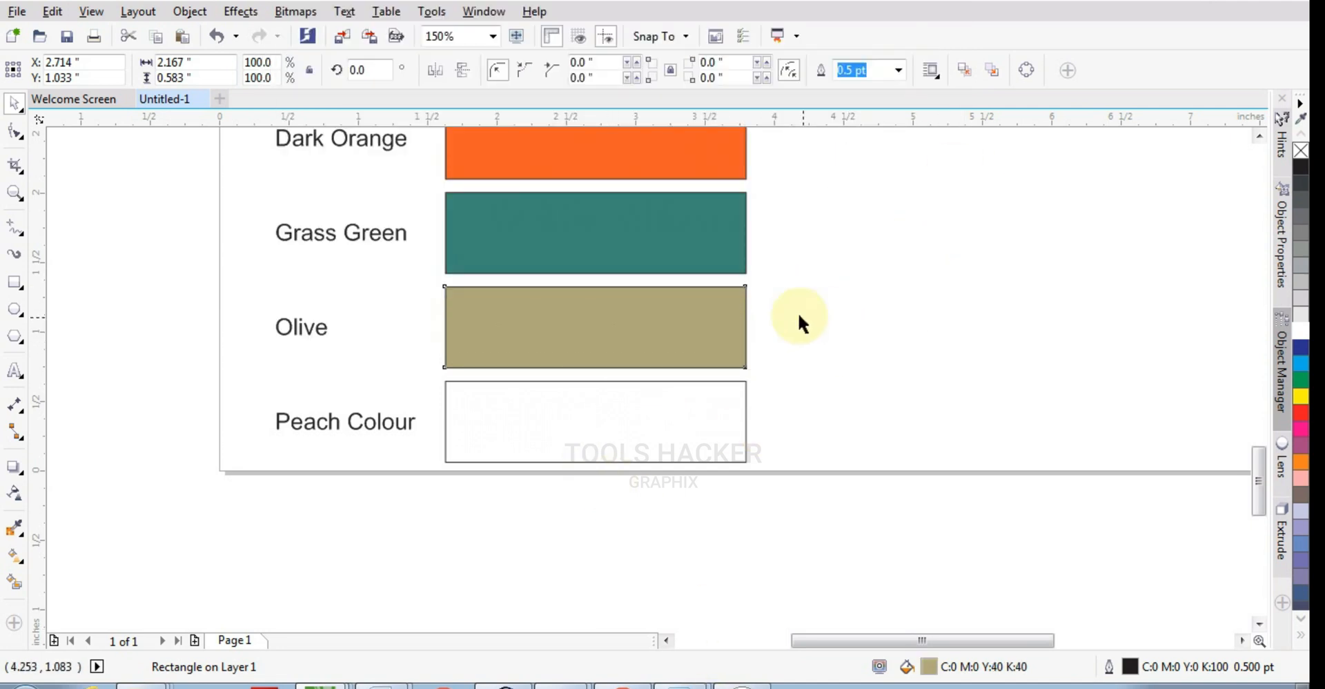
Step: Fill the rectangle beside "Peach Colour" with the CMYK colour C 0, M 10, Y 15, K 0
left_click(639, 414)
double_click(908, 666)
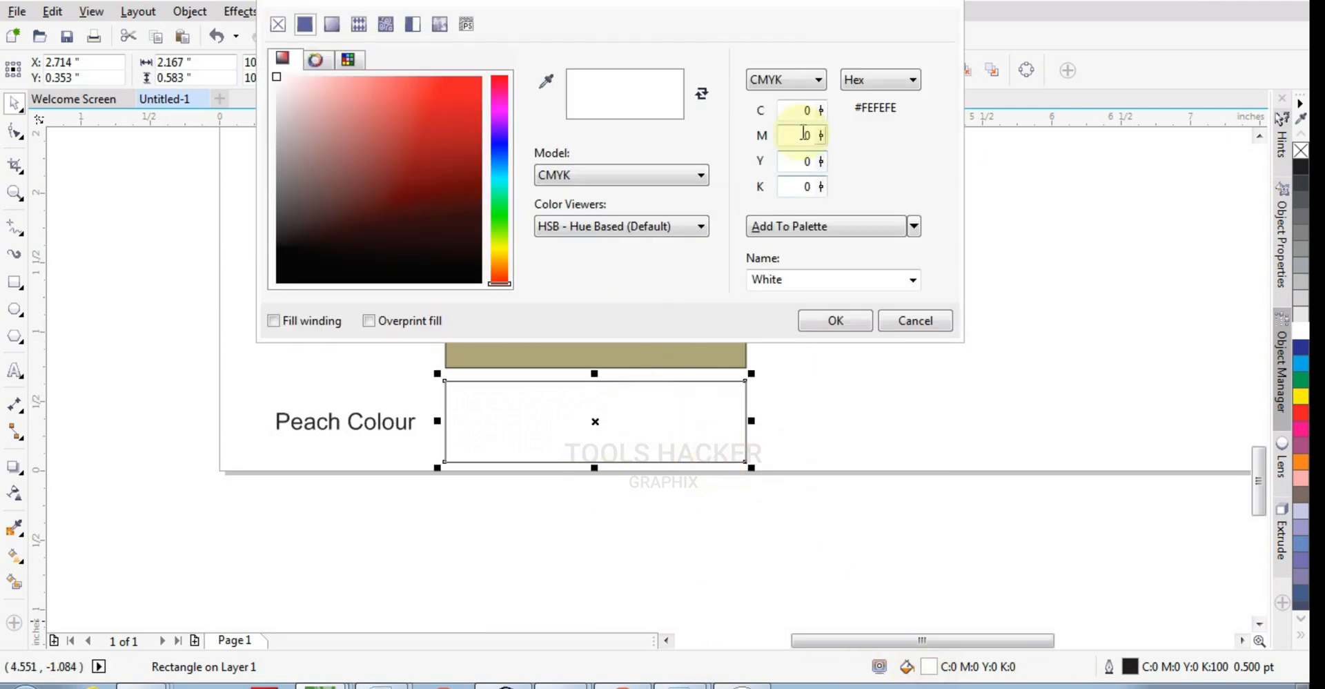
left_click(800, 137)
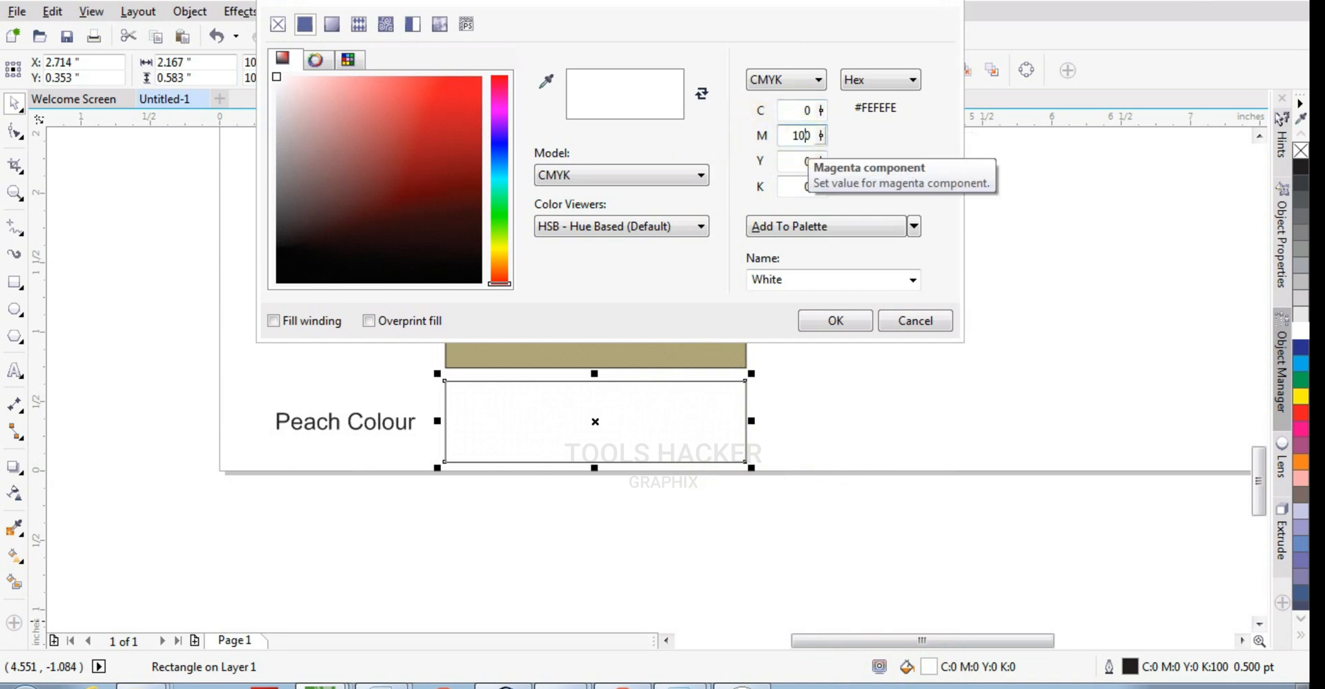
type("10")
key("Tab")
type("15")
key("Tab")
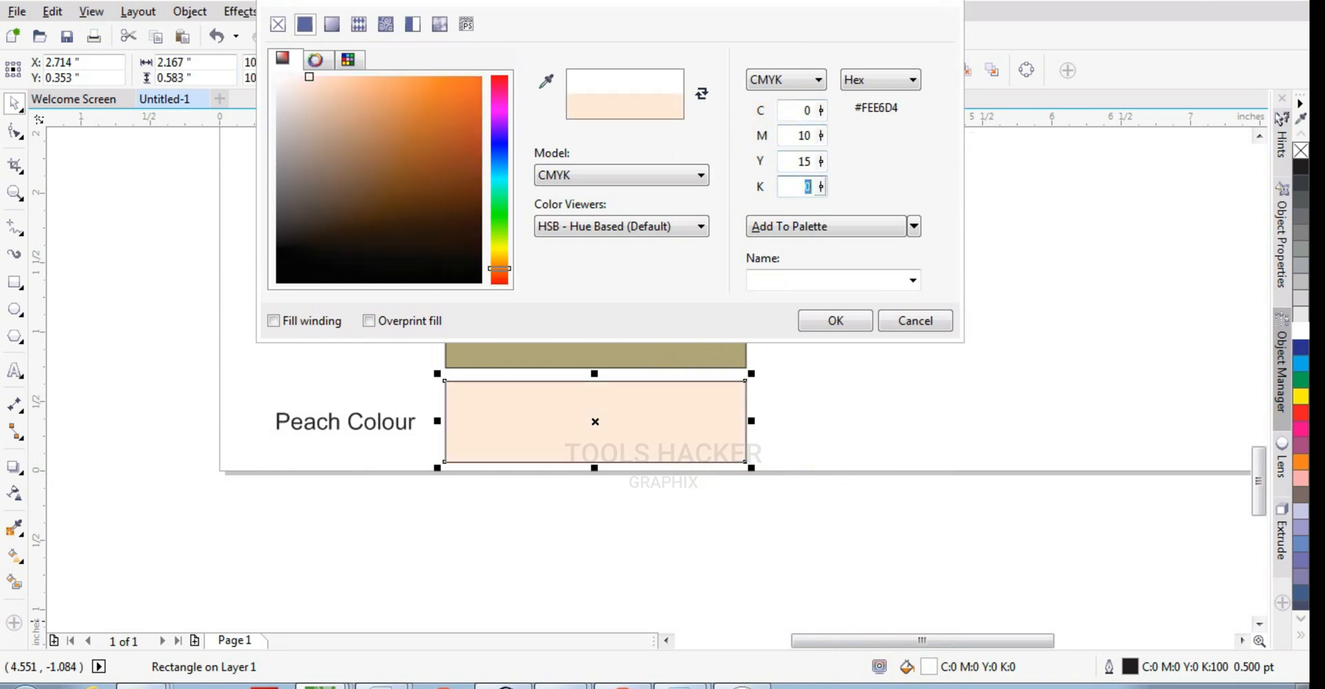
left_click(835, 322)
Step: Review the whole colour chart, including the C, M, Y, K swatches and the column of named boxes, in an enlarged view
scroll(488, 476, "down", 3)
scroll(531, 276, "up", 3)
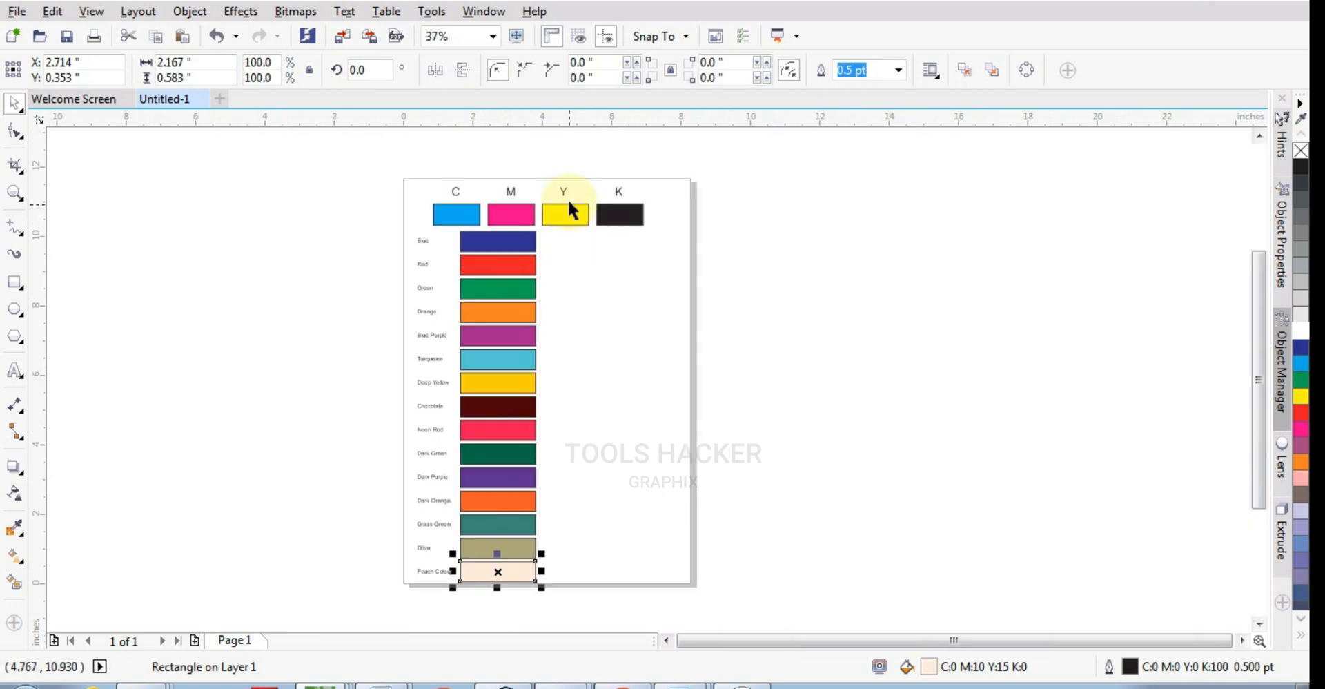
scroll(500, 228, "down", 2)
left_click_drag(1257, 311, 1254, 452)
scroll(574, 396, "down", 2)
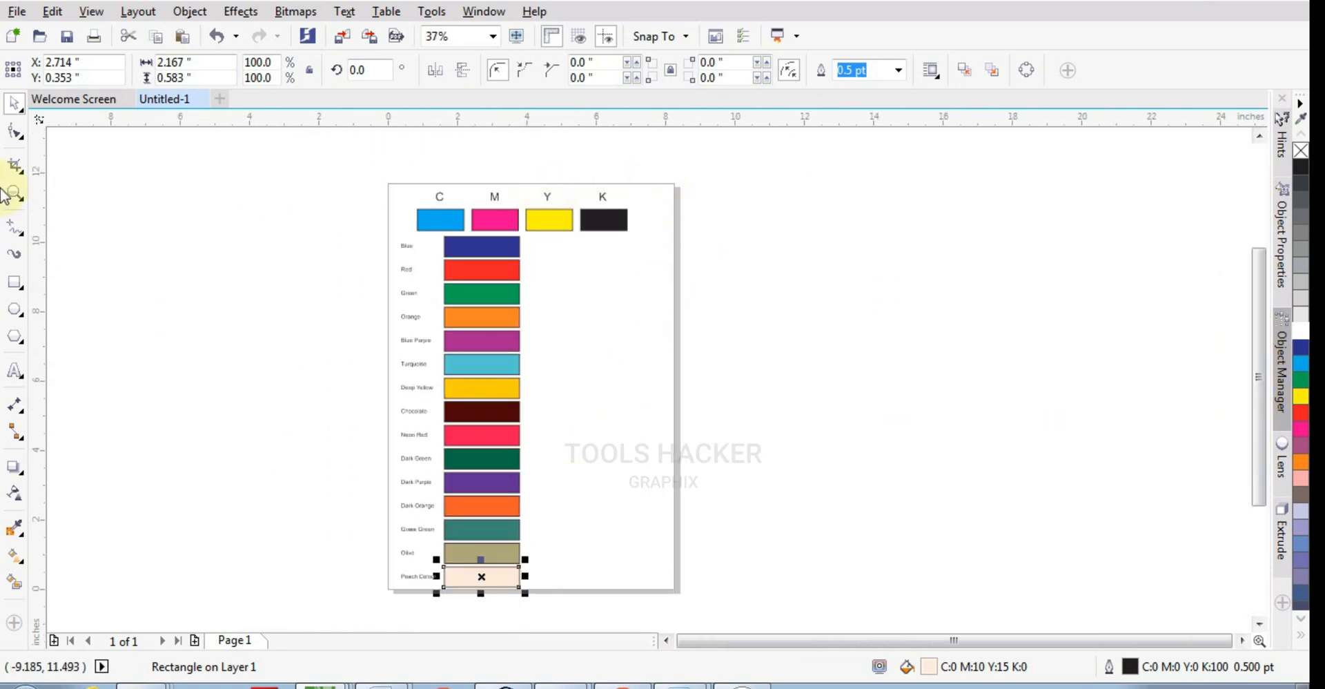
left_click(10, 194)
left_click_drag(333, 174, 686, 580)
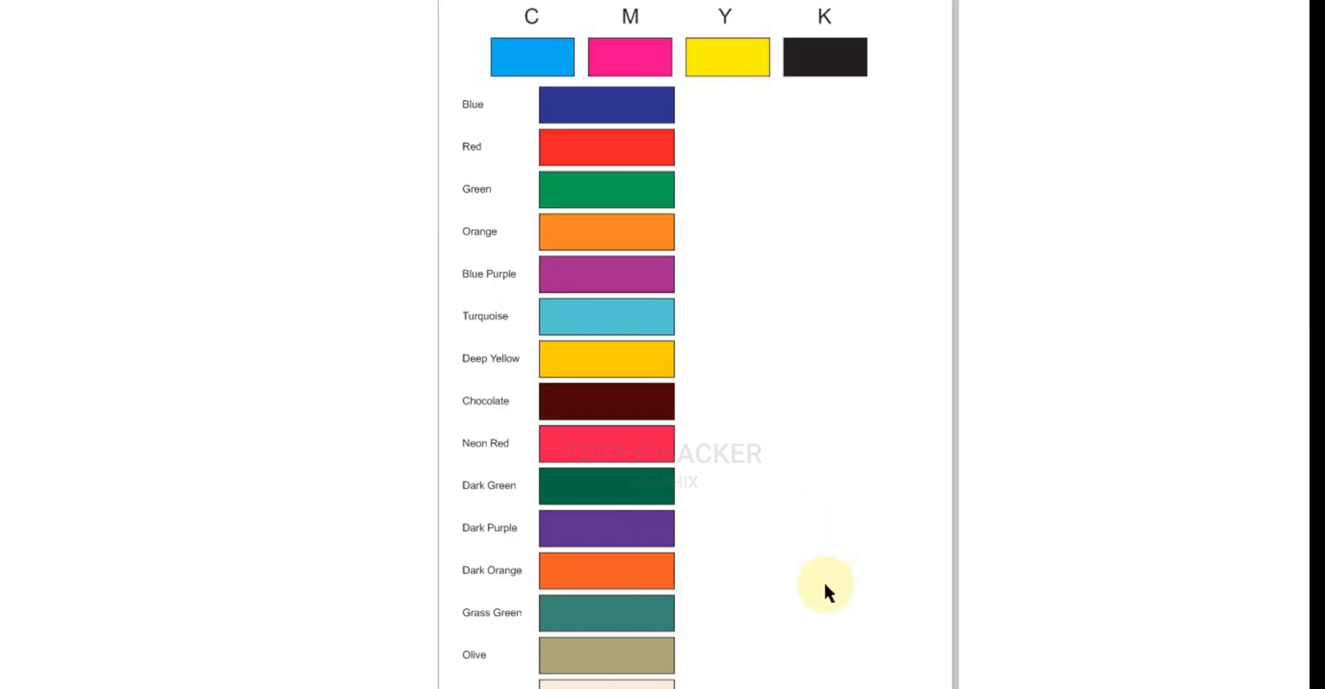